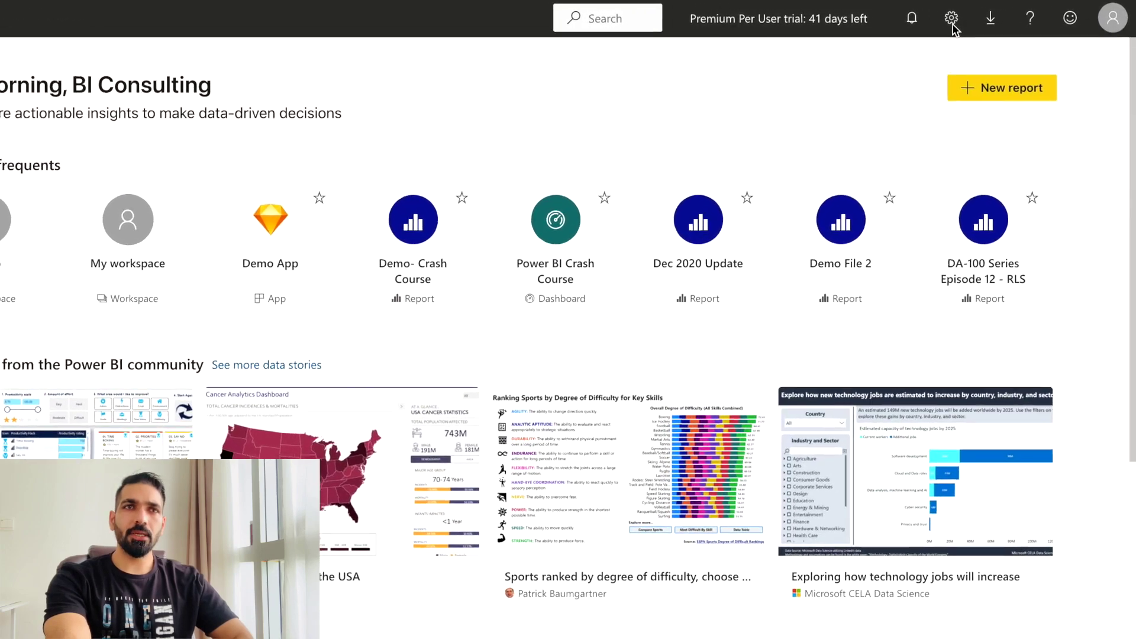
Go to Tenant settings in the Power BI Admin portal from the Settings gear menu.
left_click(979, 18)
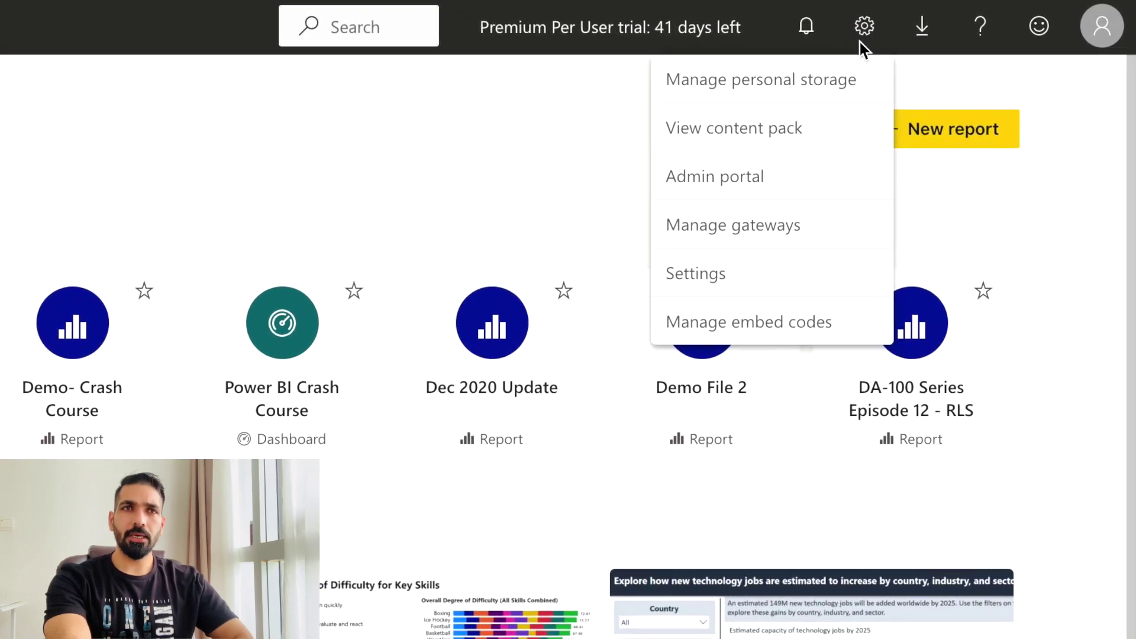
left_click(700, 229)
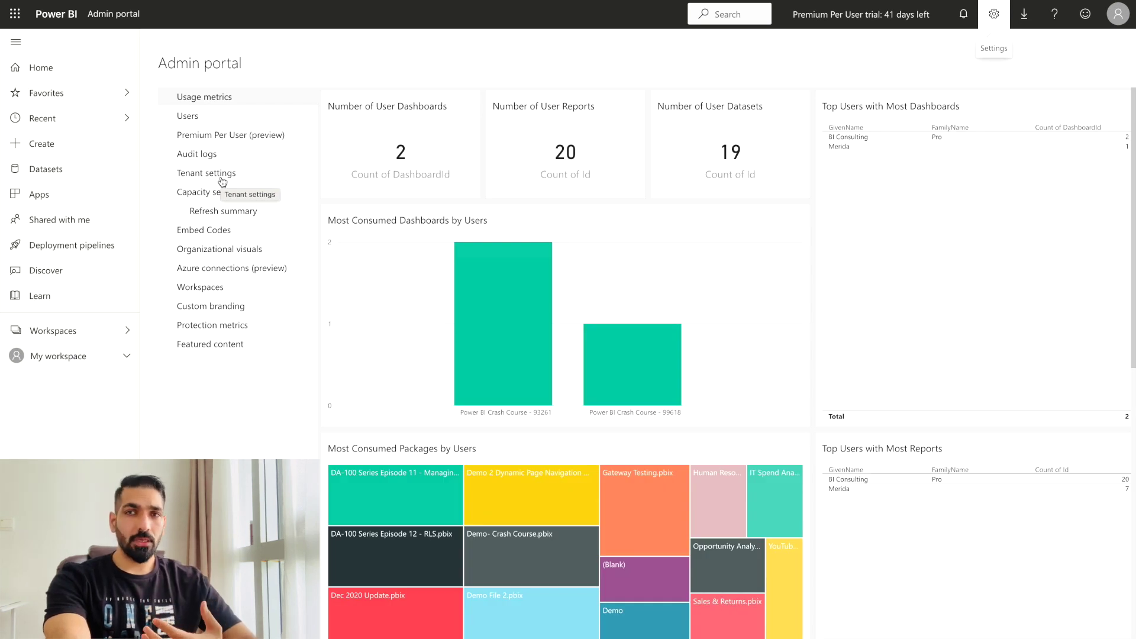
left_click(224, 176)
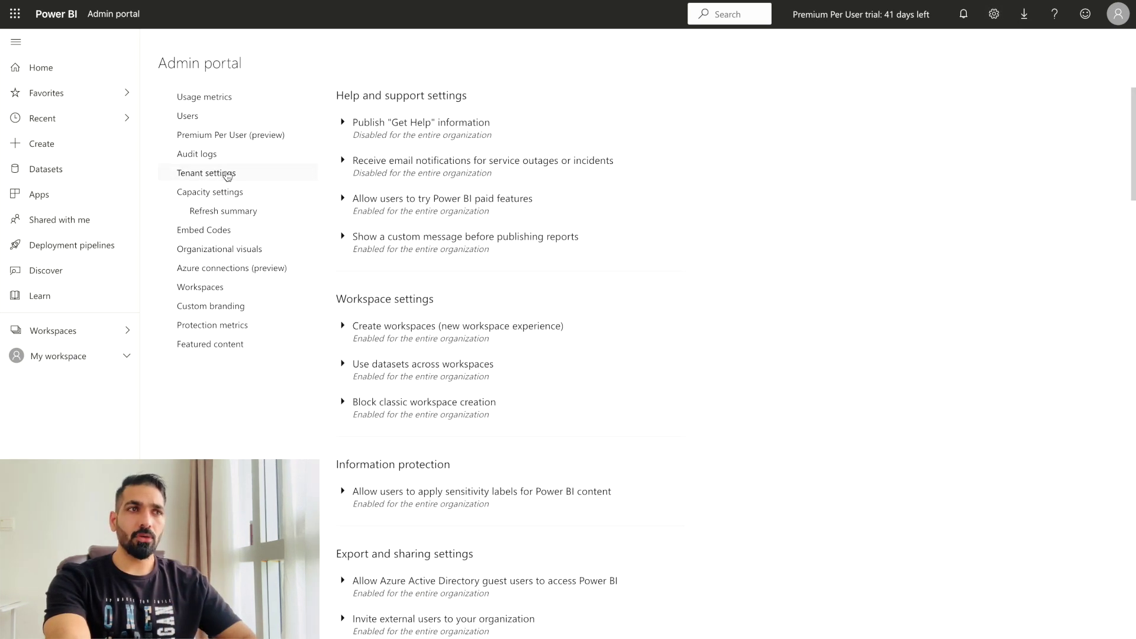
Expand 'Allow users to apply sensitivity labels for Power BI content' under Information protection.
scroll(554, 413, "down", 3)
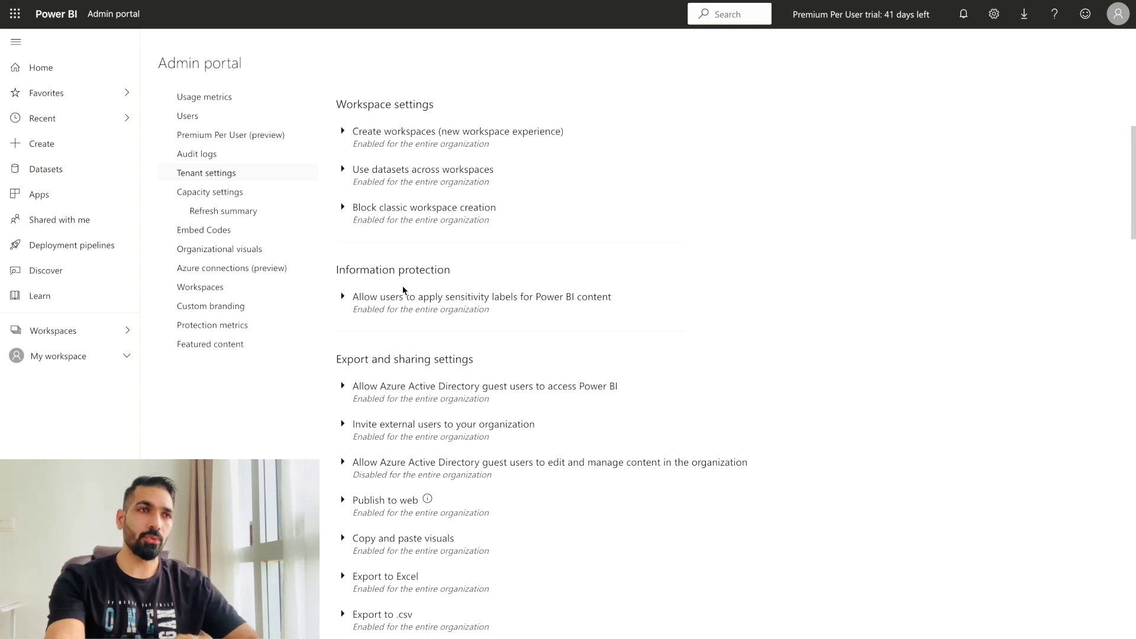
left_click(343, 297)
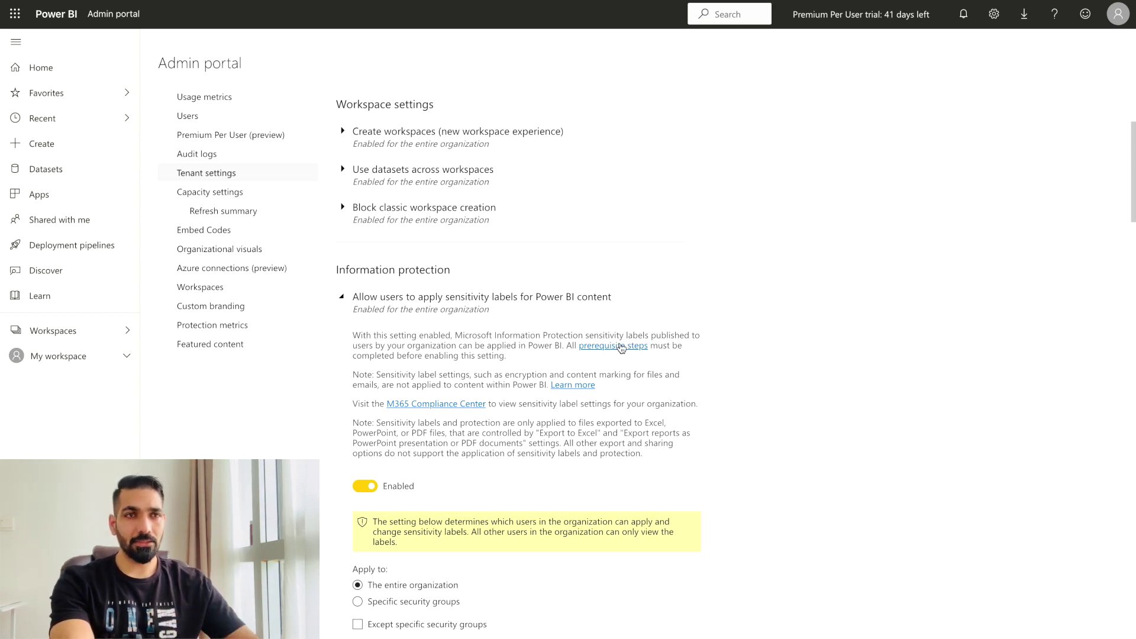
Open the 'prerequisite steps' documentation for enabling sensitivity labels in Power BI.
left_click(619, 348)
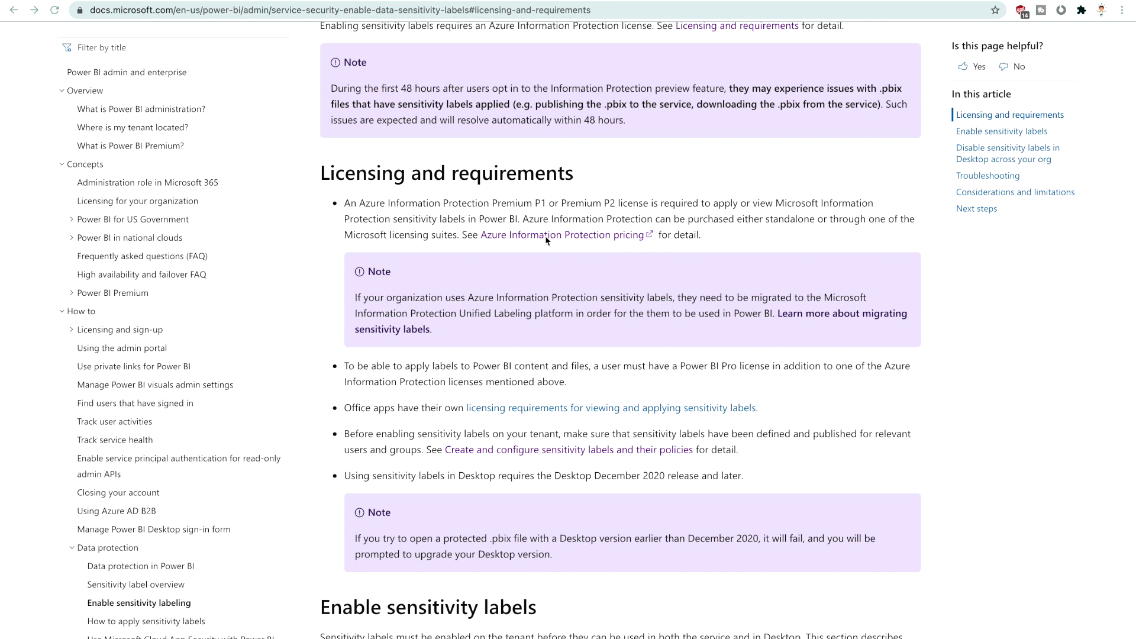
Open Azure Information Protection pricing and highlight the Premium P1 and P2 prices.
left_click(527, 236)
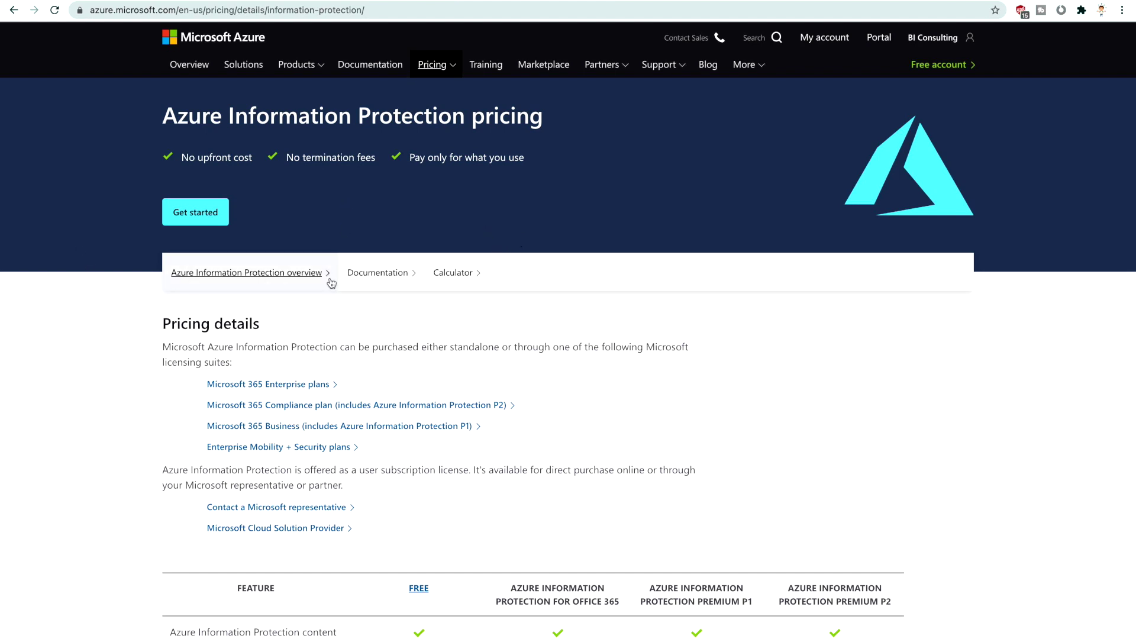
scroll(357, 461, "down", 3)
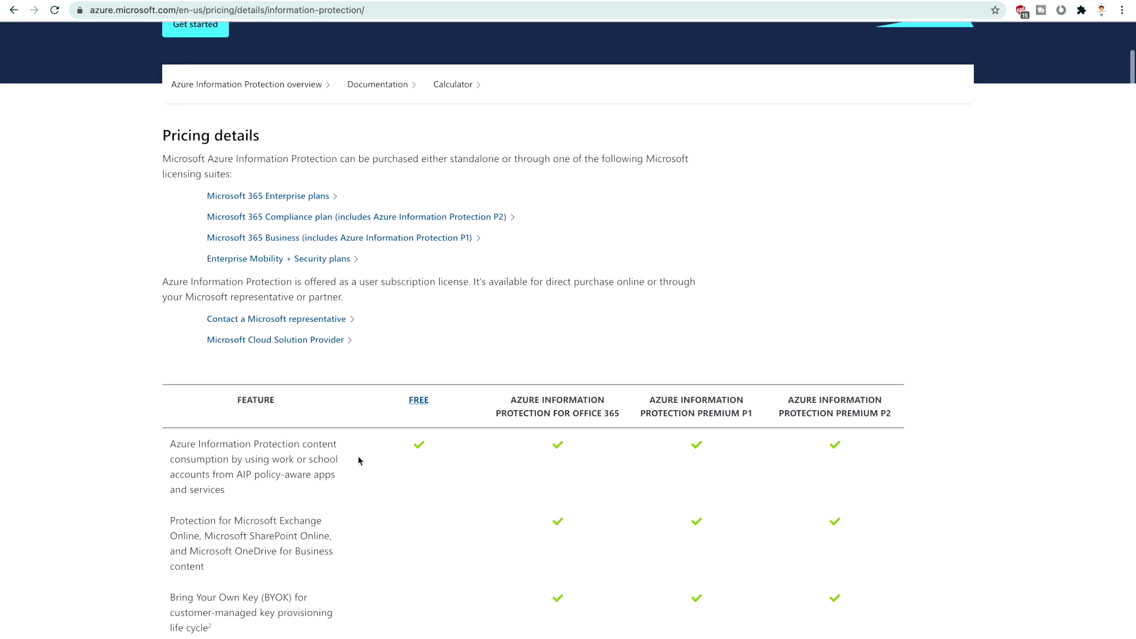
scroll(359, 461, "down", 4)
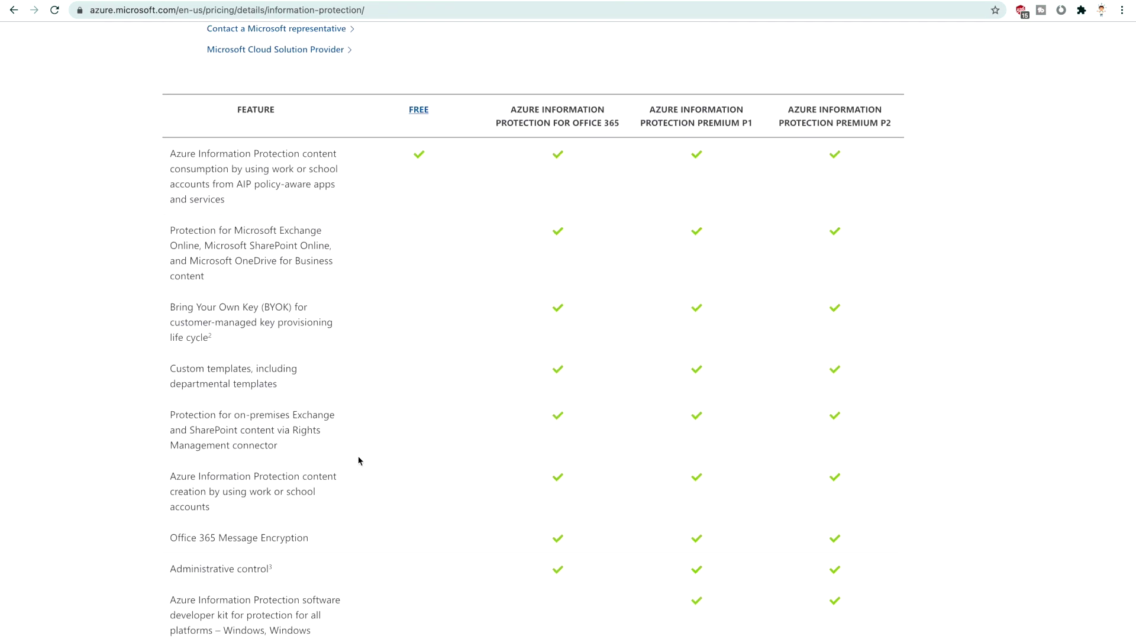
scroll(358, 461, "down", 8)
scroll(358, 461, "down", 6)
scroll(359, 461, "down", 9)
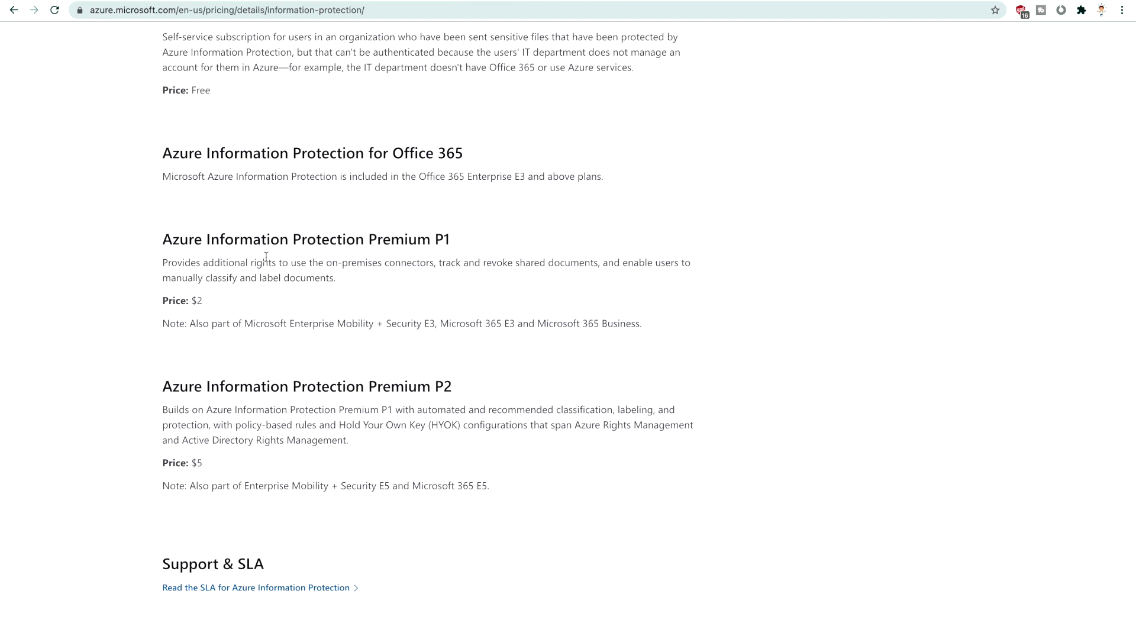
left_click_drag(200, 302, 176, 302)
left_click_drag(217, 464, 190, 463)
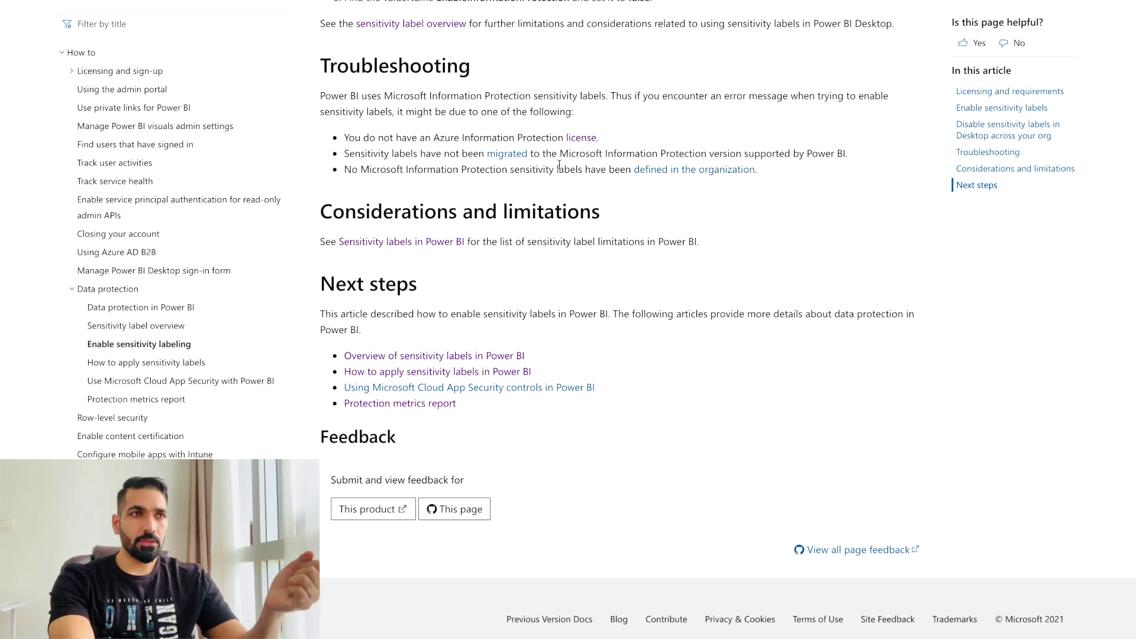
Open the Troubleshooting section's 'license' link in a new browser tab.
left_click_drag(567, 138, 587, 143)
right_click(587, 143)
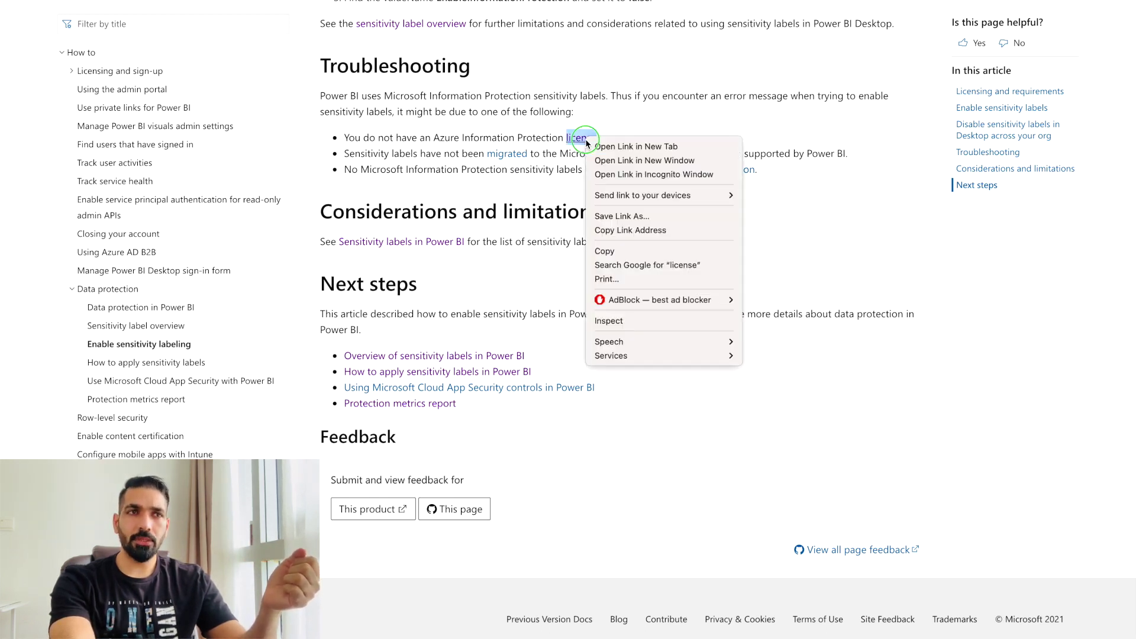
left_click(595, 146)
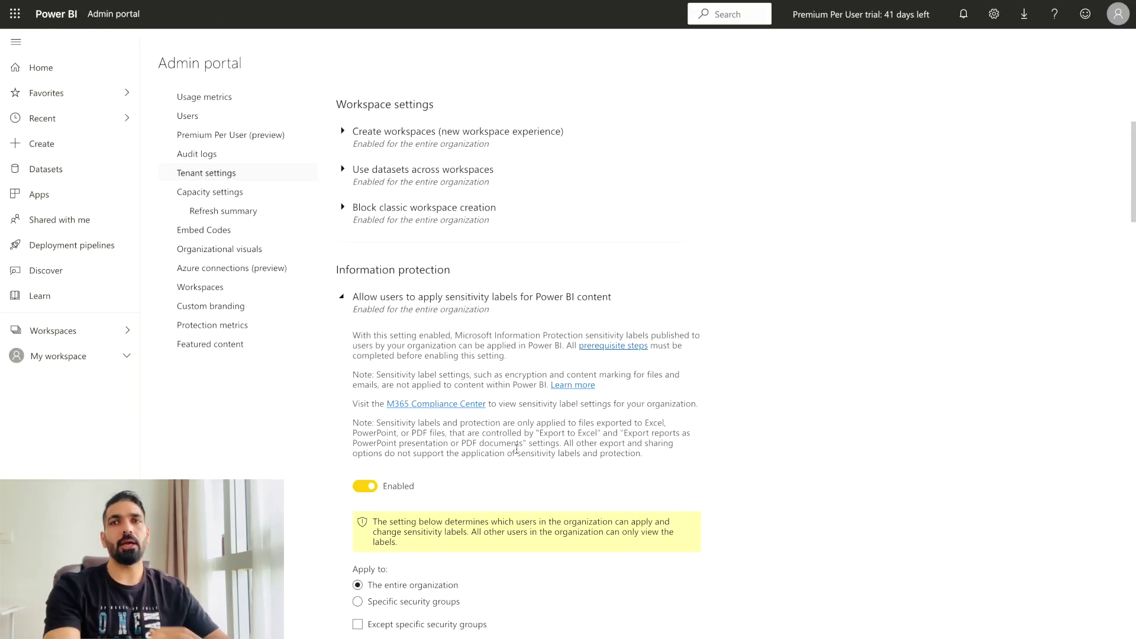
Follow the setting's 'M365 Compliance Center' link to the sensitivity labels page.
left_click(432, 404)
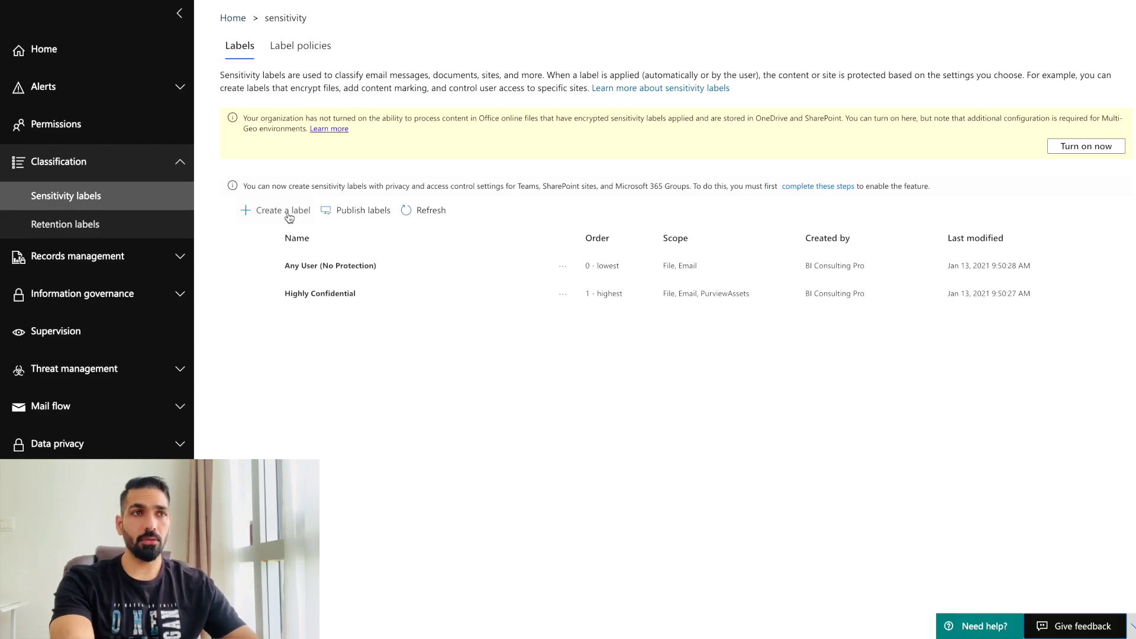
Start a new sensitivity label named 'Demo' with display name 'Confidential'.
left_click(284, 211)
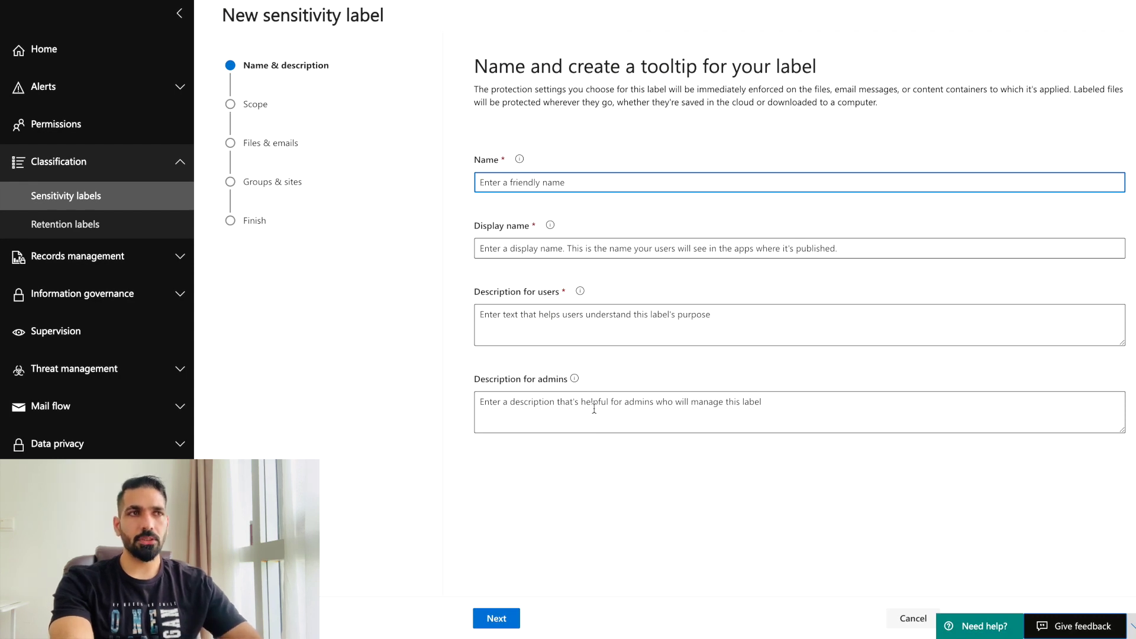
type("Demo")
left_click(556, 249)
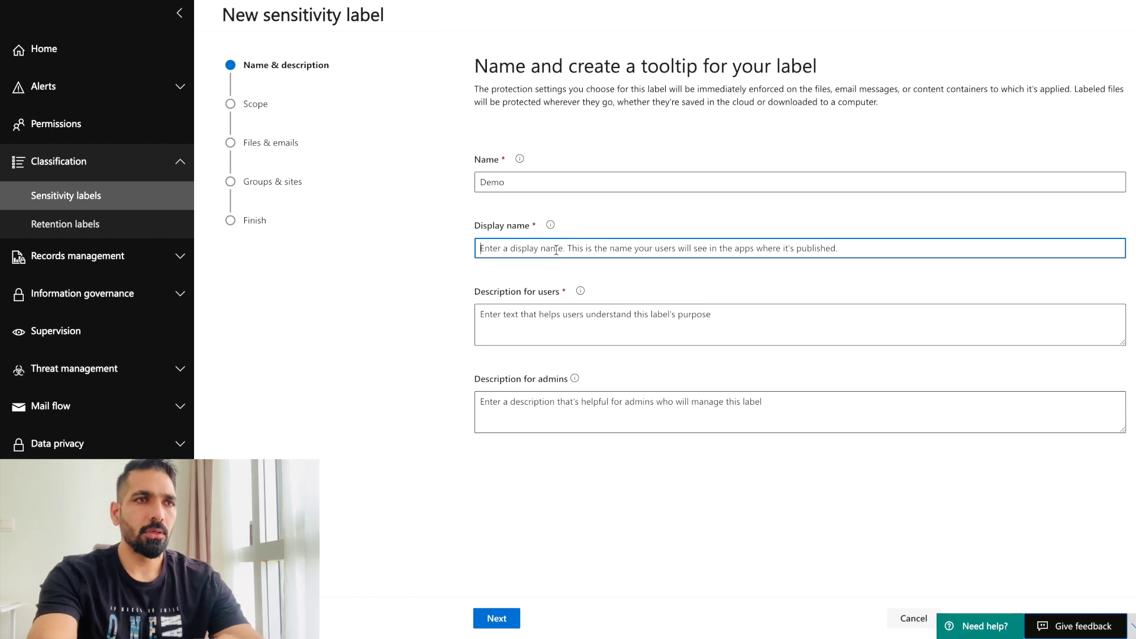
type("Confi")
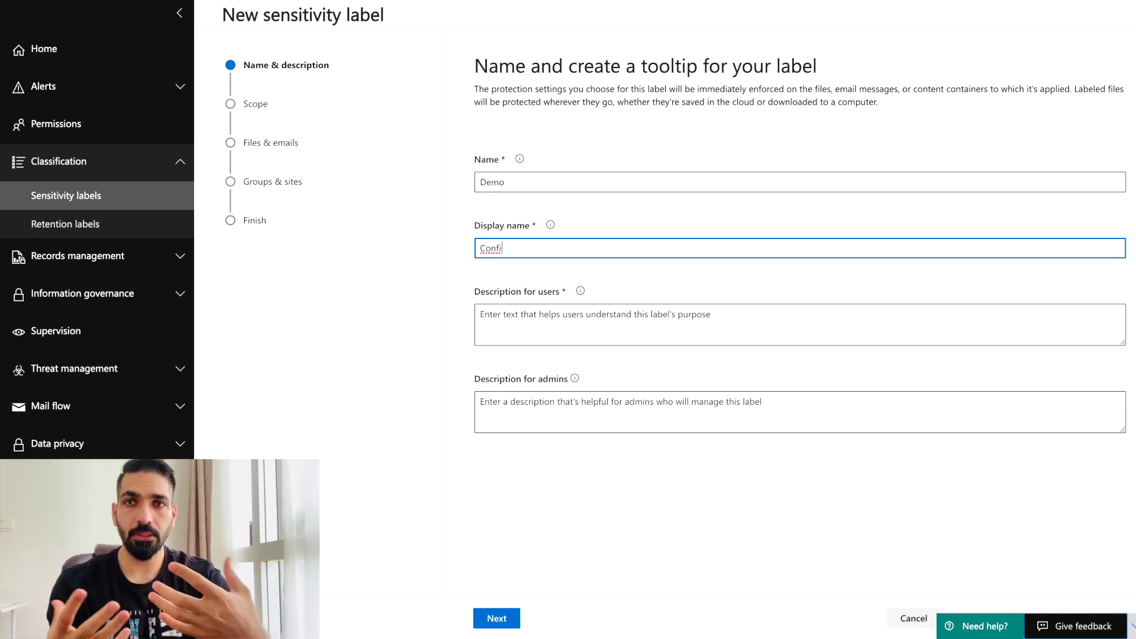
type("dentia")
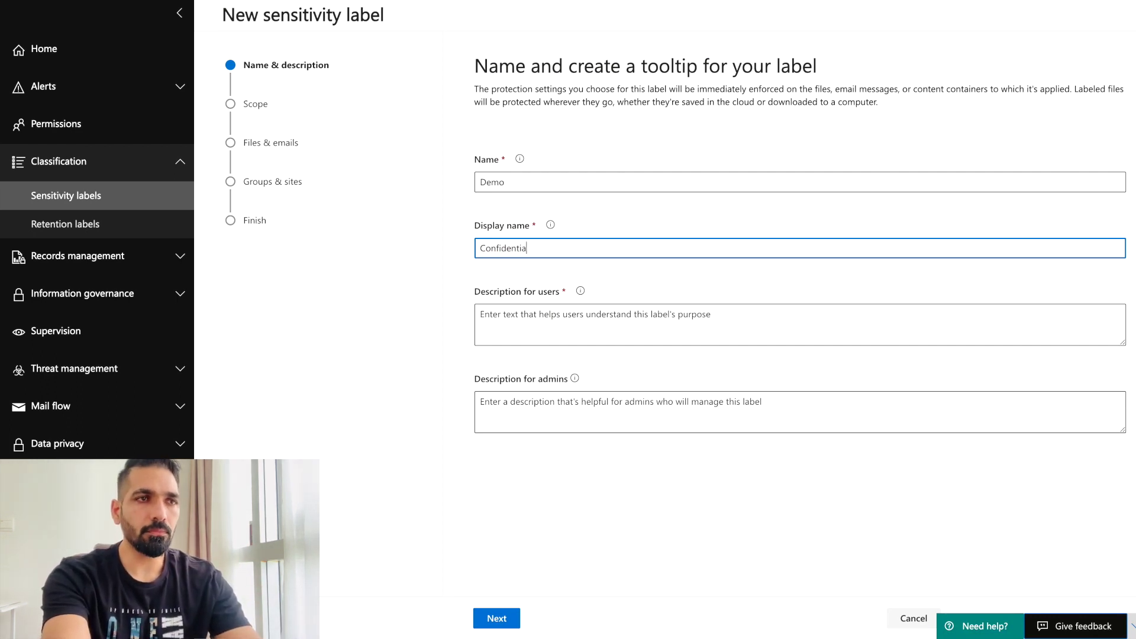
type("l")
Add user description 'For confidential data protection' and admin description 'Please apply this for restricted data'.
left_click(562, 328)
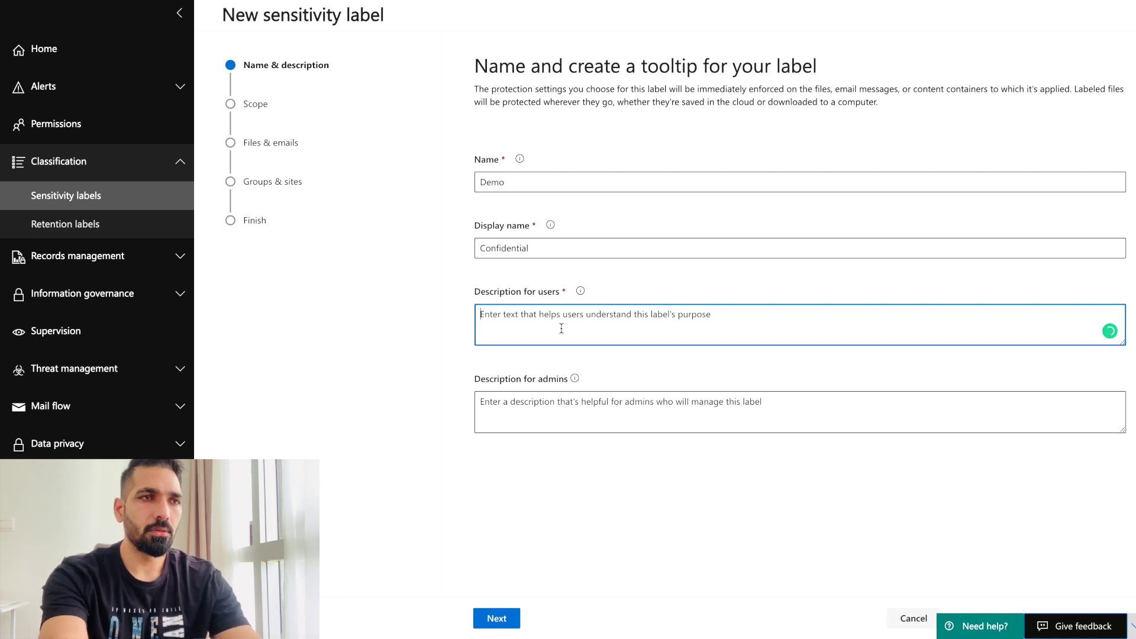
type("For c")
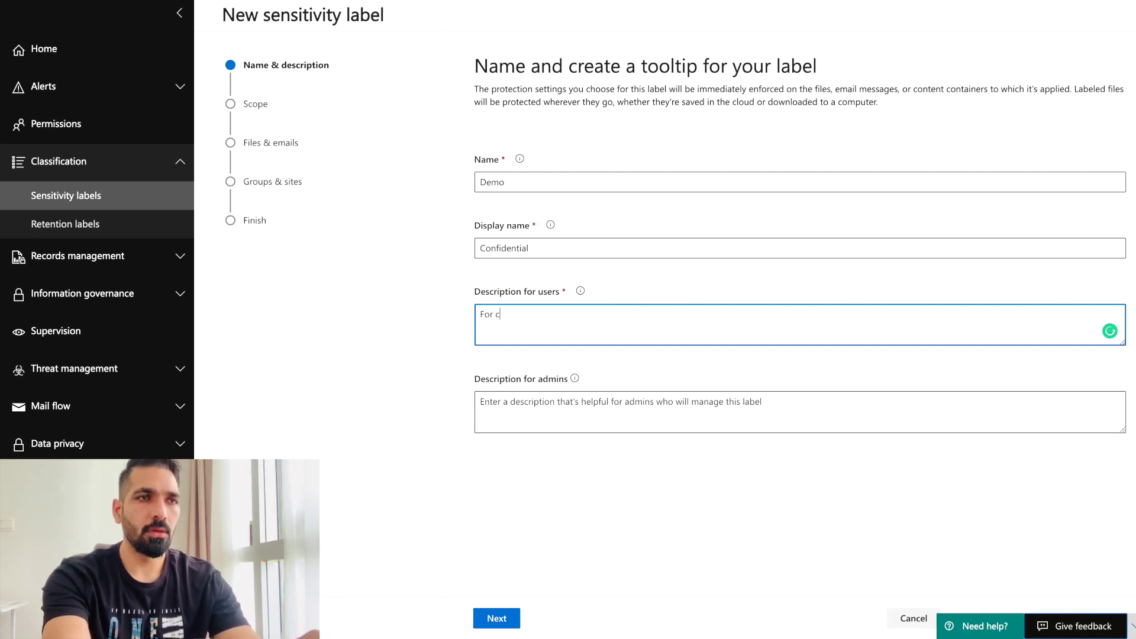
type("onfident")
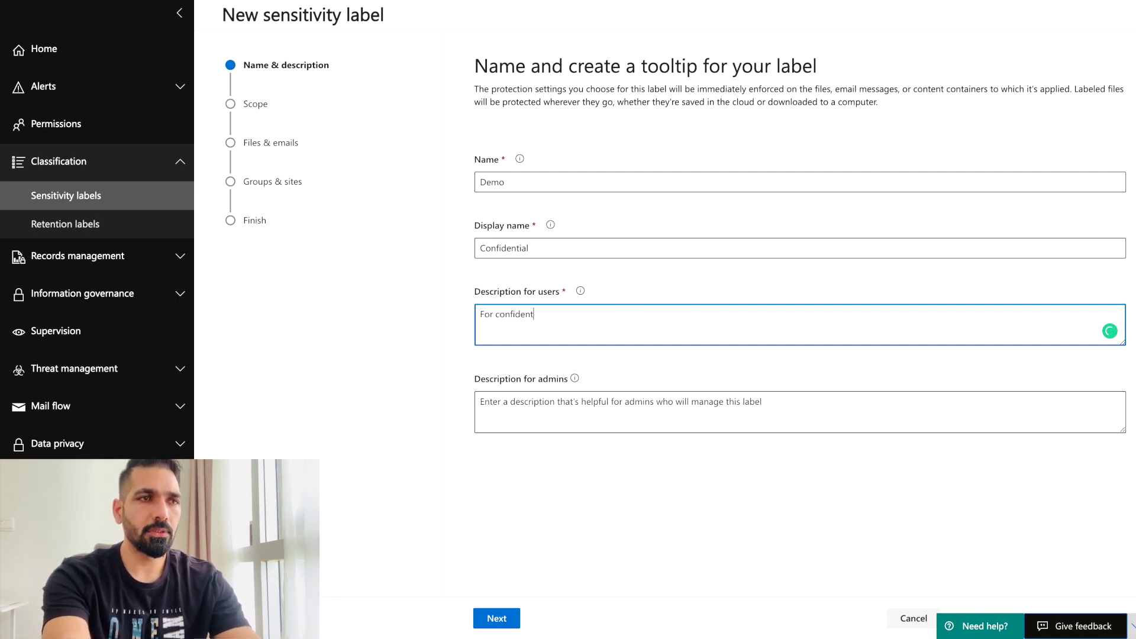
type("ial data protection")
left_click(547, 419)
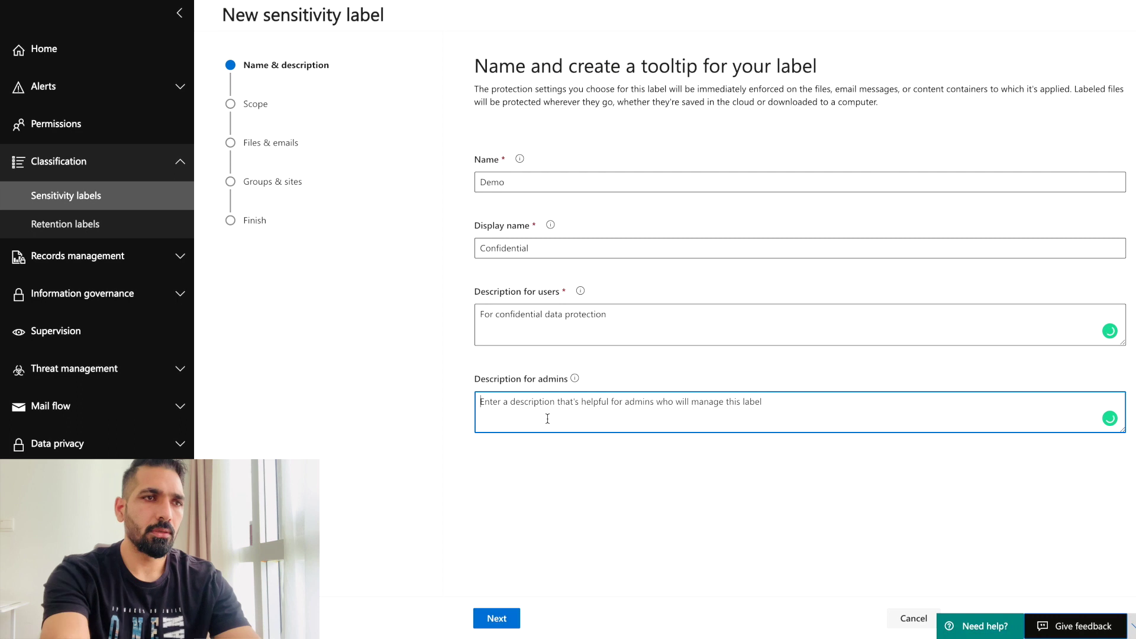
type("Please ap")
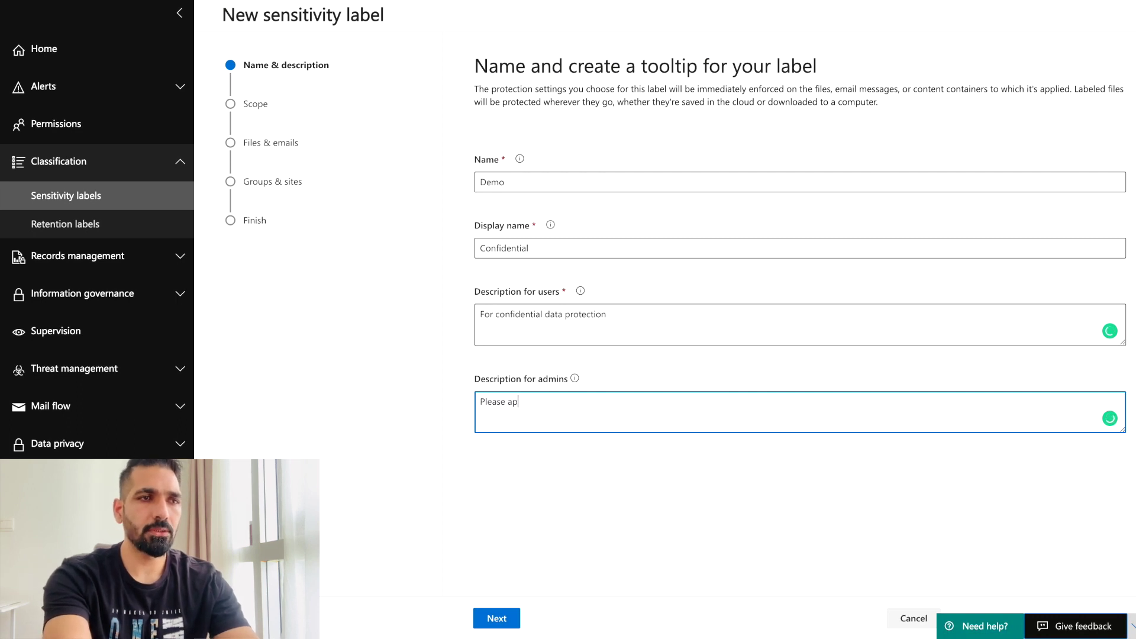
type("ply this for rest")
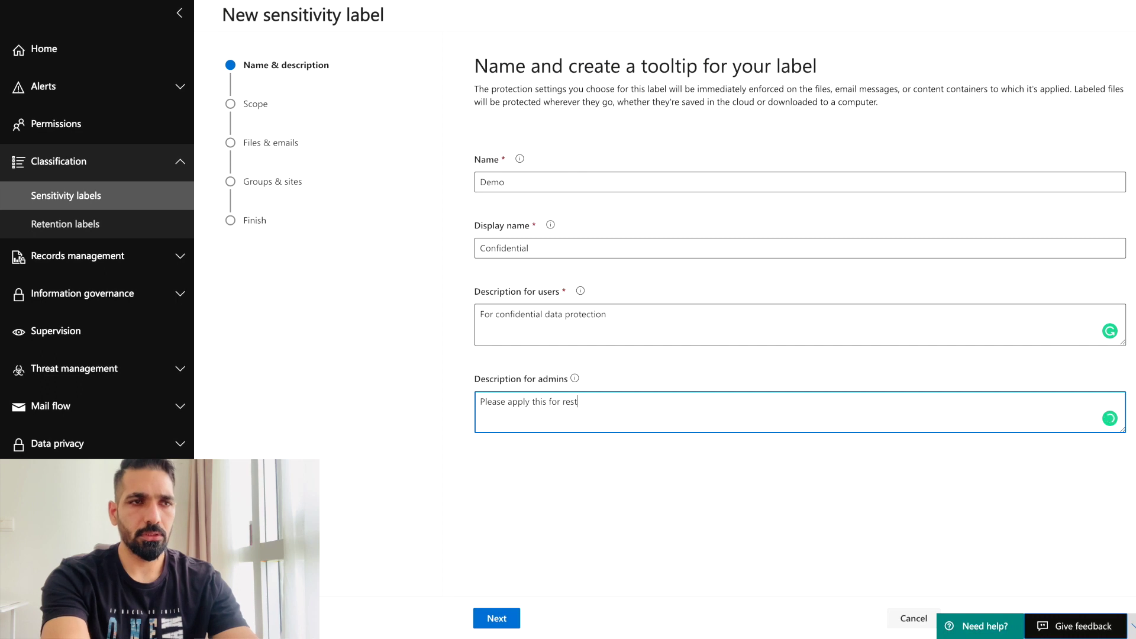
type("ricted data")
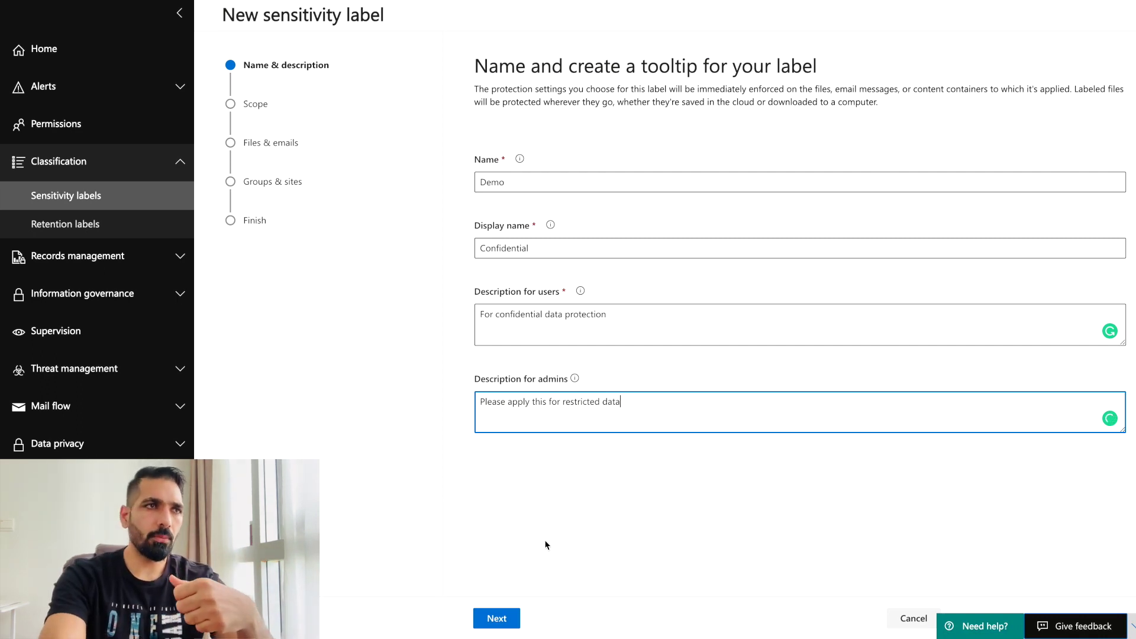
left_click(498, 618)
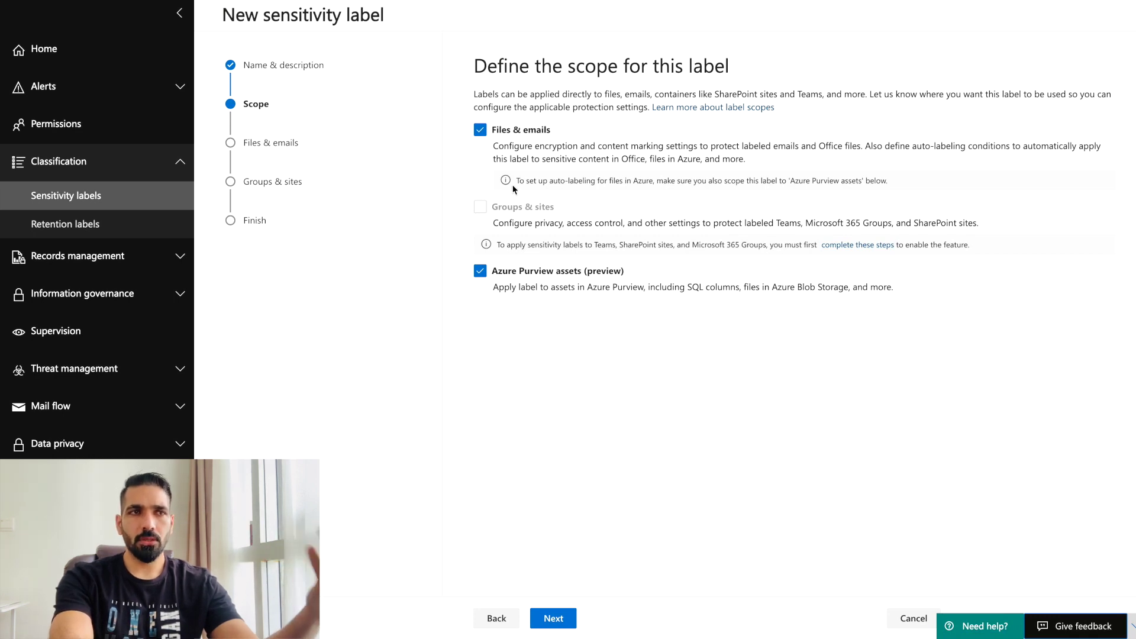
Clear Azure Purview assets (preview) so the label covers only files and emails.
left_click(480, 271)
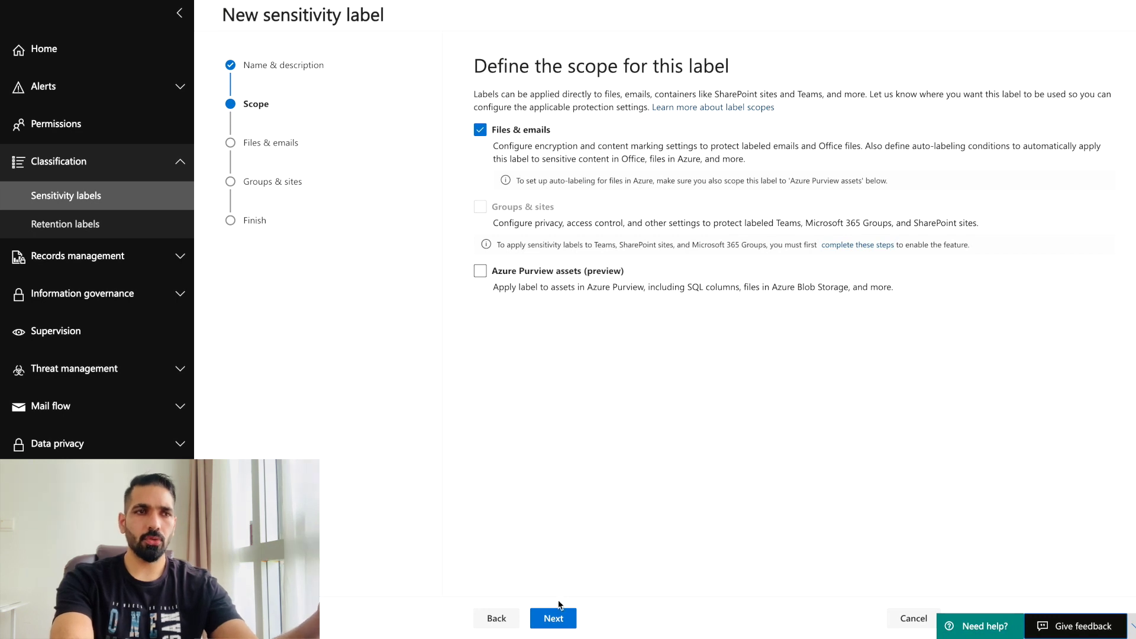
left_click(553, 618)
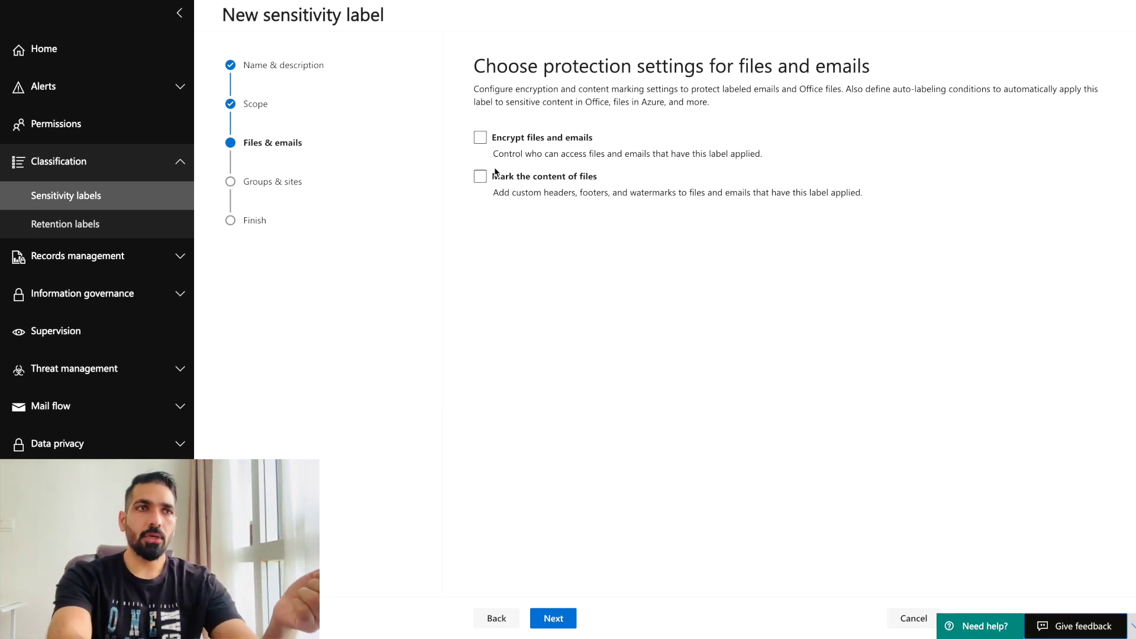
Enable encryption for files and emails, leave auto-labeling off, and skip Groups & sites.
left_click(480, 142)
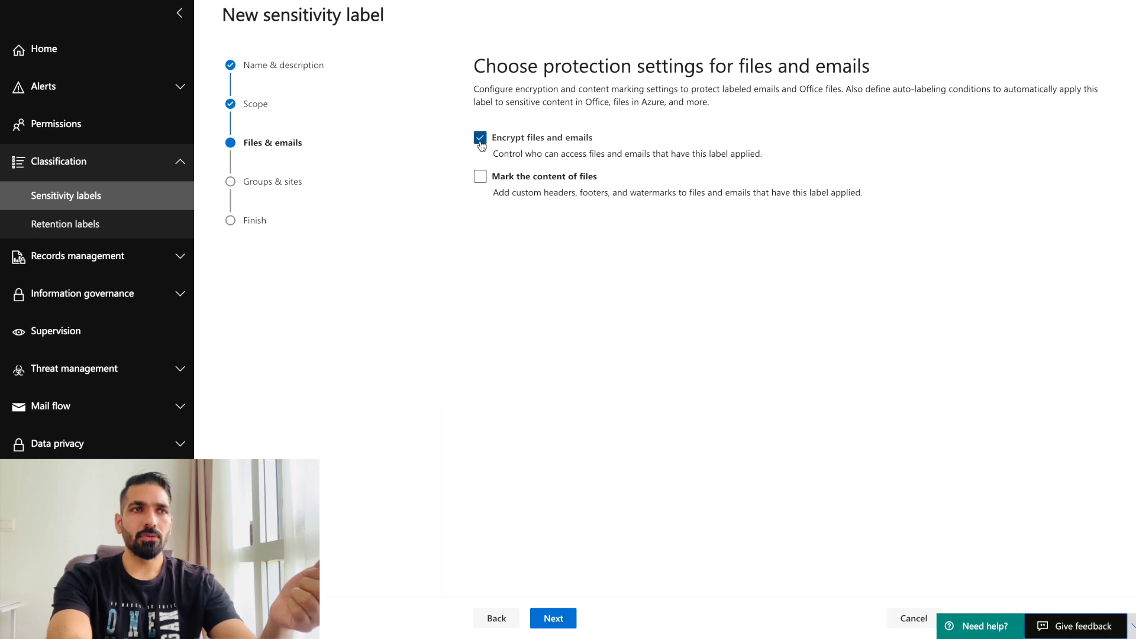
left_click(553, 622)
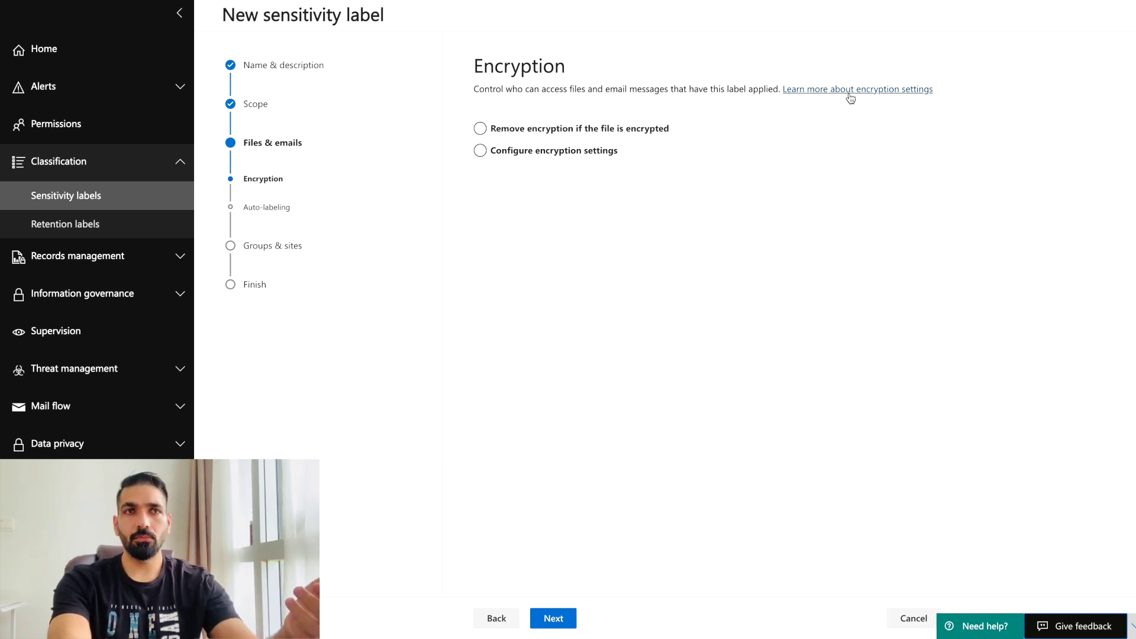
left_click(555, 621)
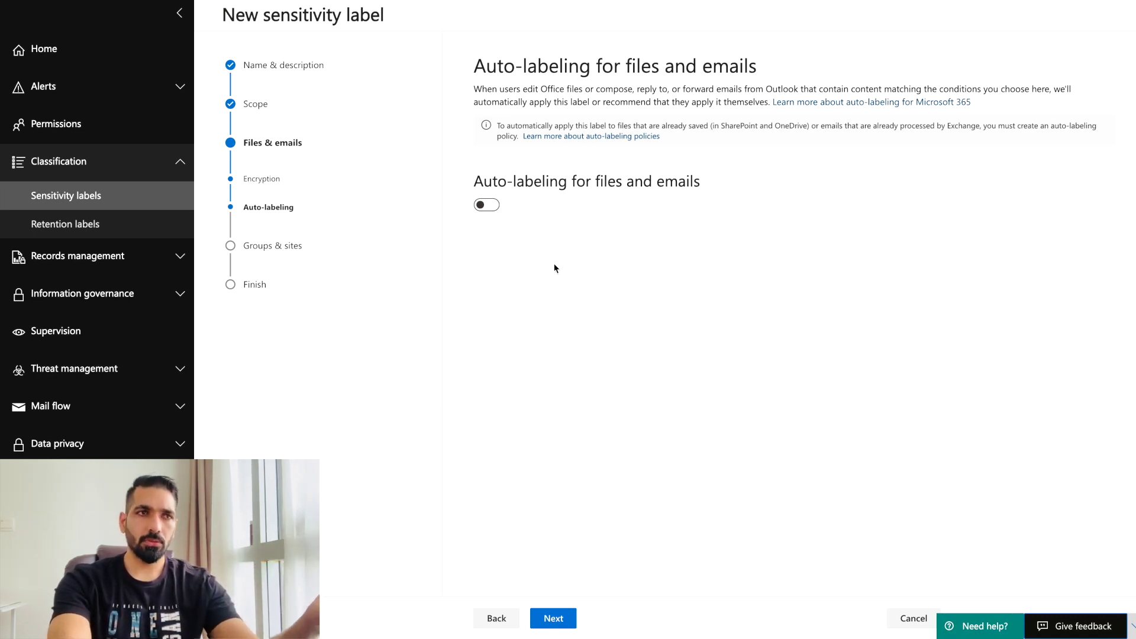
left_click(481, 209)
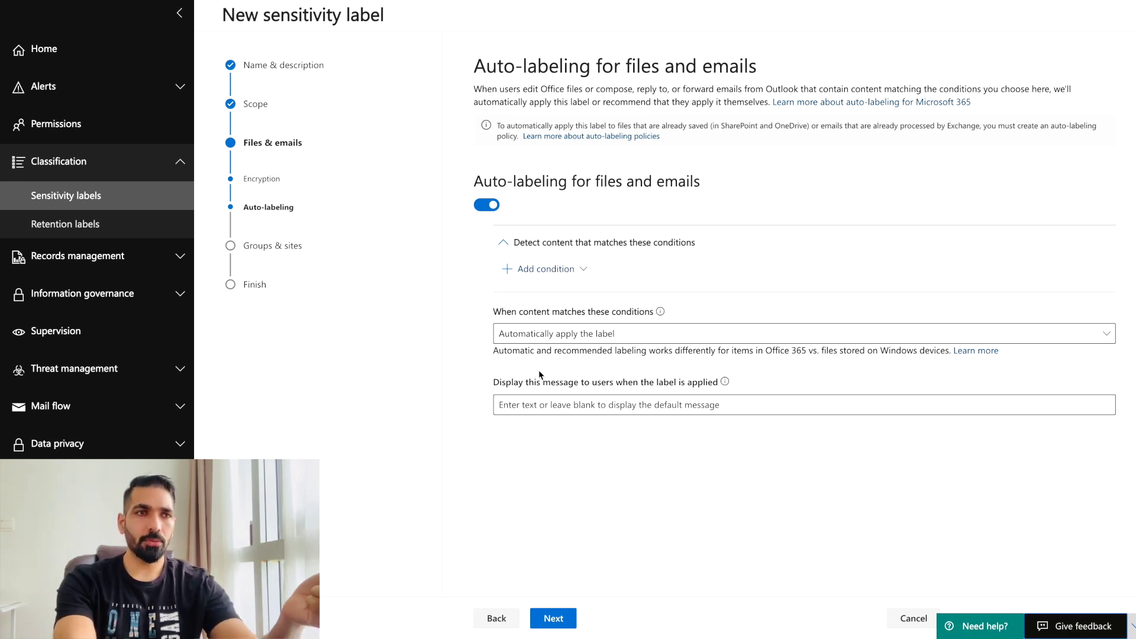
left_click(486, 205)
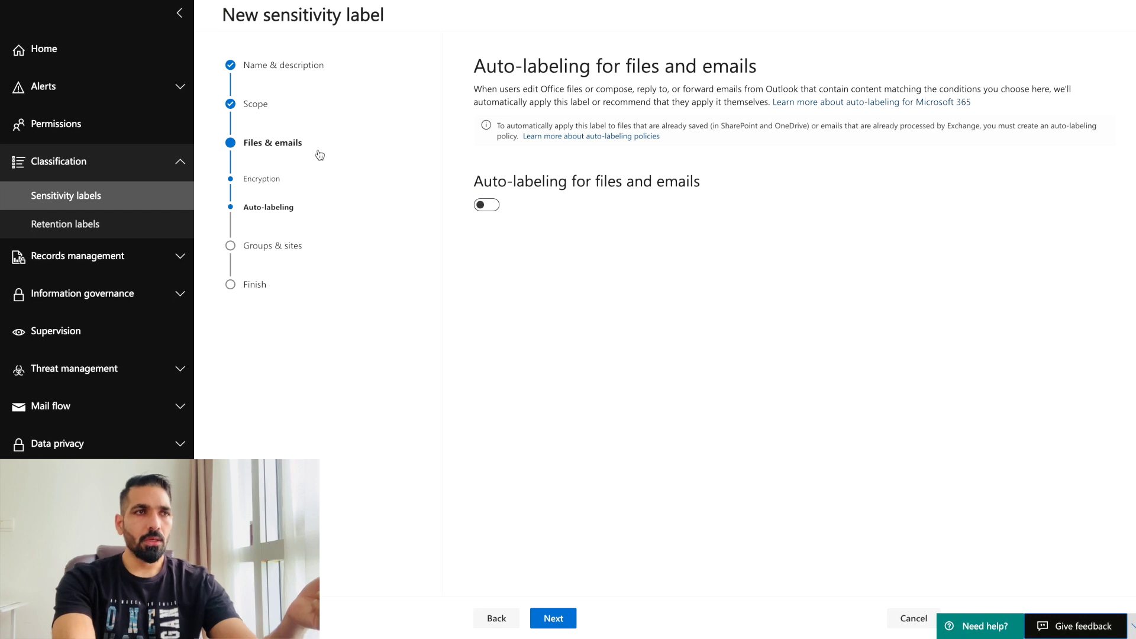
left_click(553, 618)
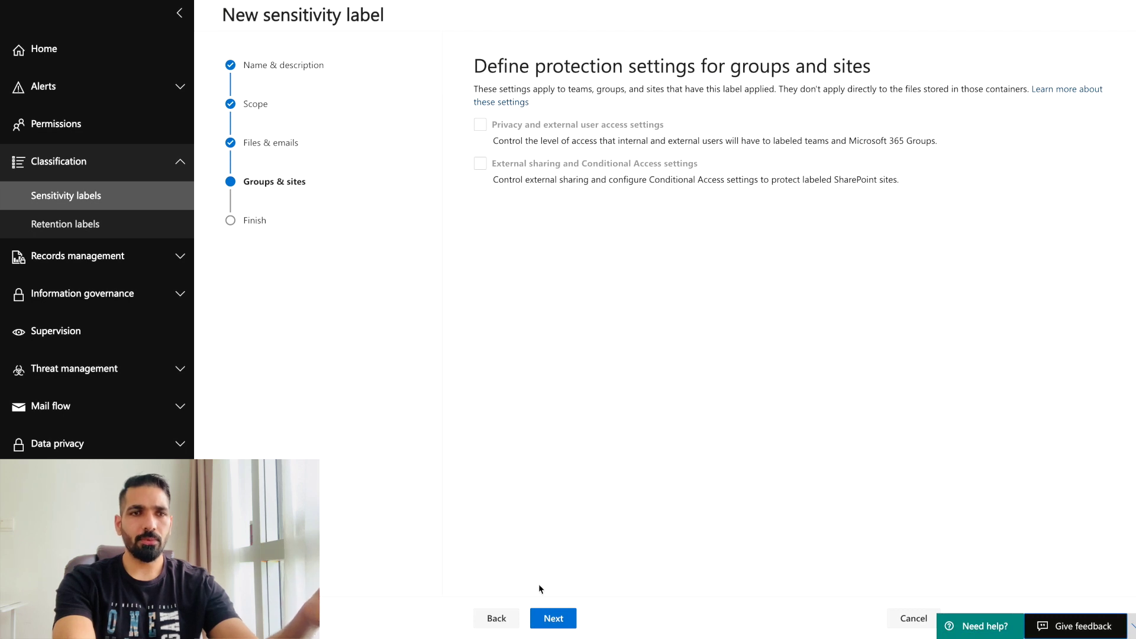
left_click(565, 618)
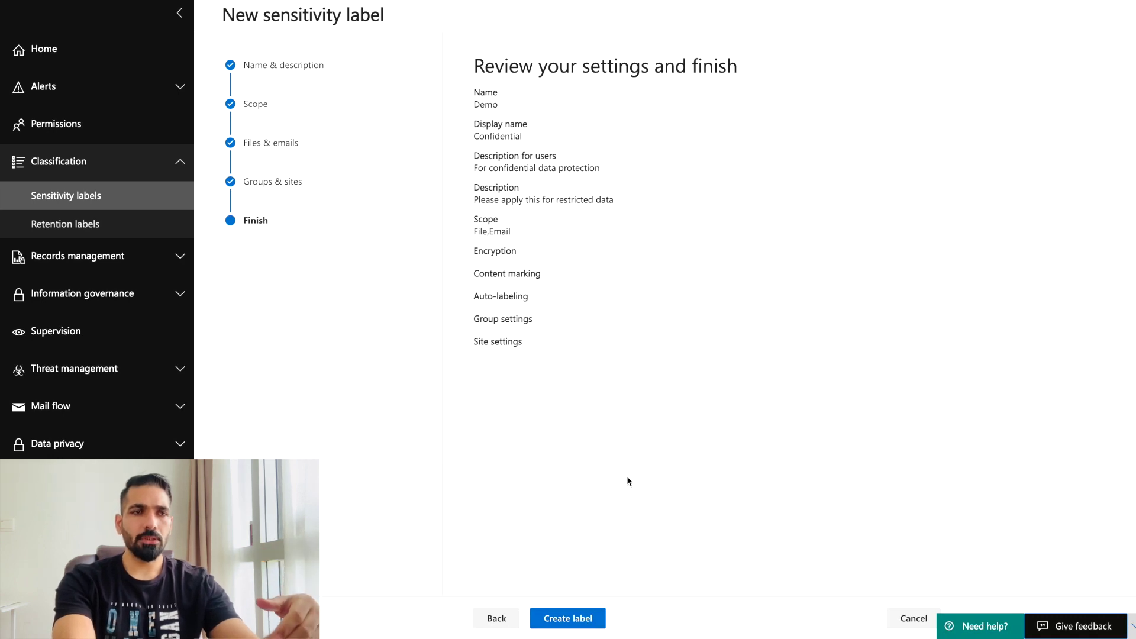
Create the Demo label and begin a label policy to publish it.
left_click(586, 622)
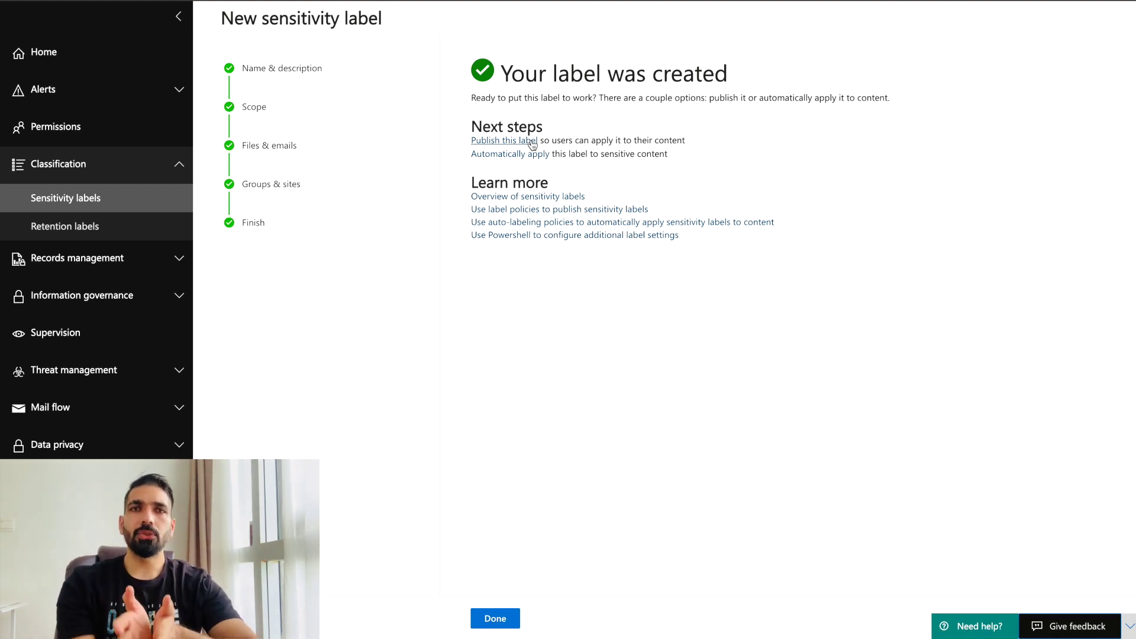
left_click(533, 144)
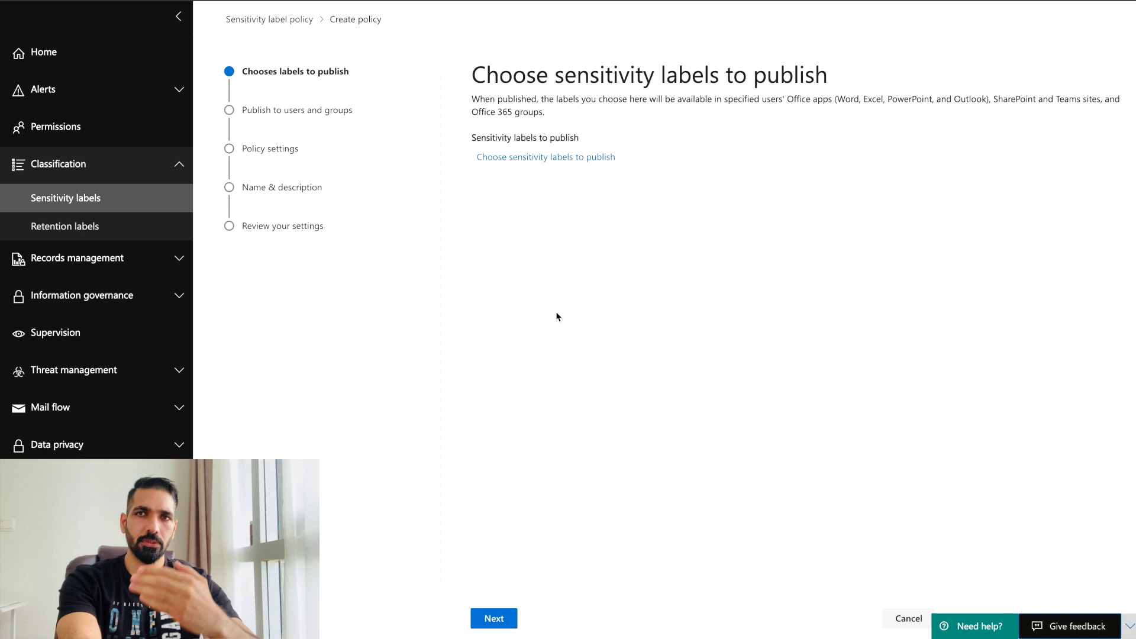
Add the Confidential sensitivity label to the policy's list of labels to publish.
left_click(521, 161)
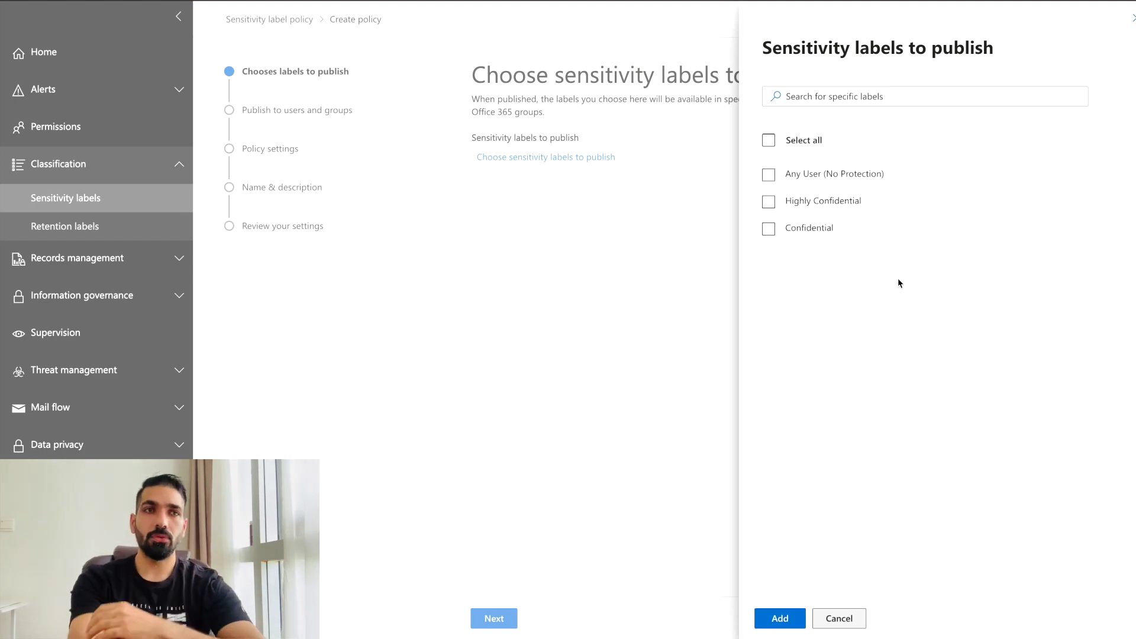
left_click(768, 229)
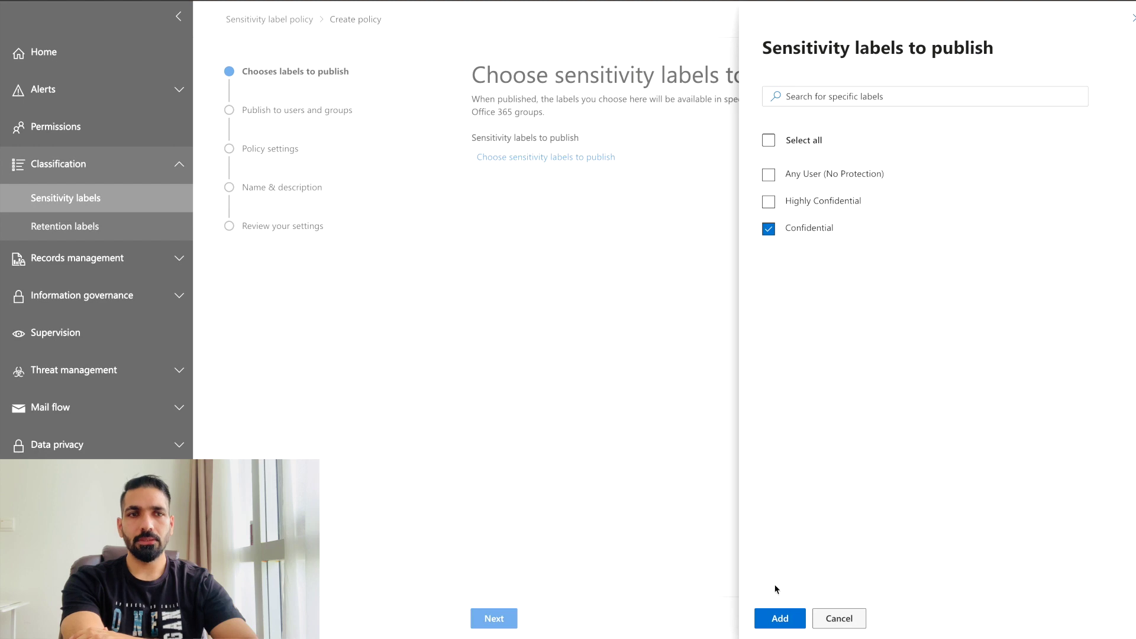
left_click(780, 619)
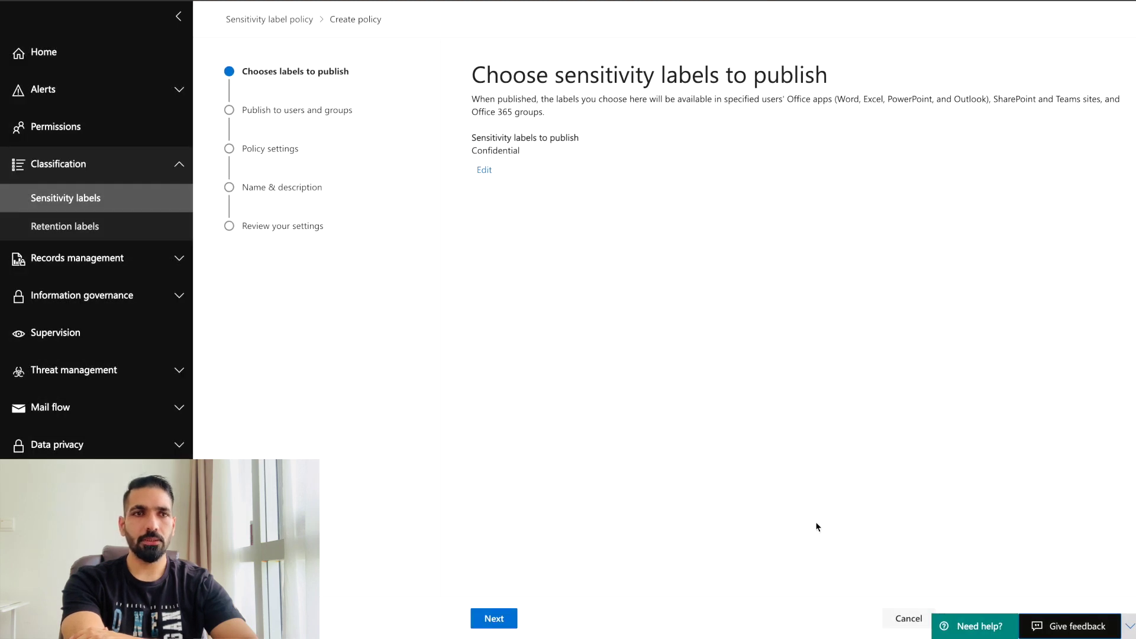
Search by the account's e-mail and assign all five listed users and groups as policy recipients.
left_click(494, 619)
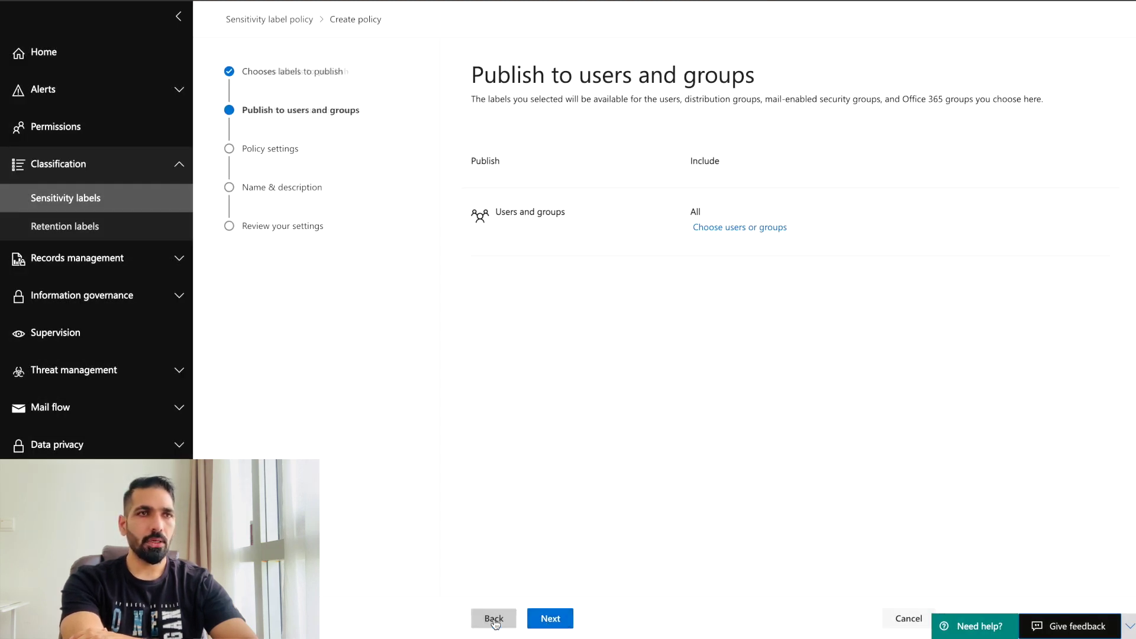
left_click(713, 234)
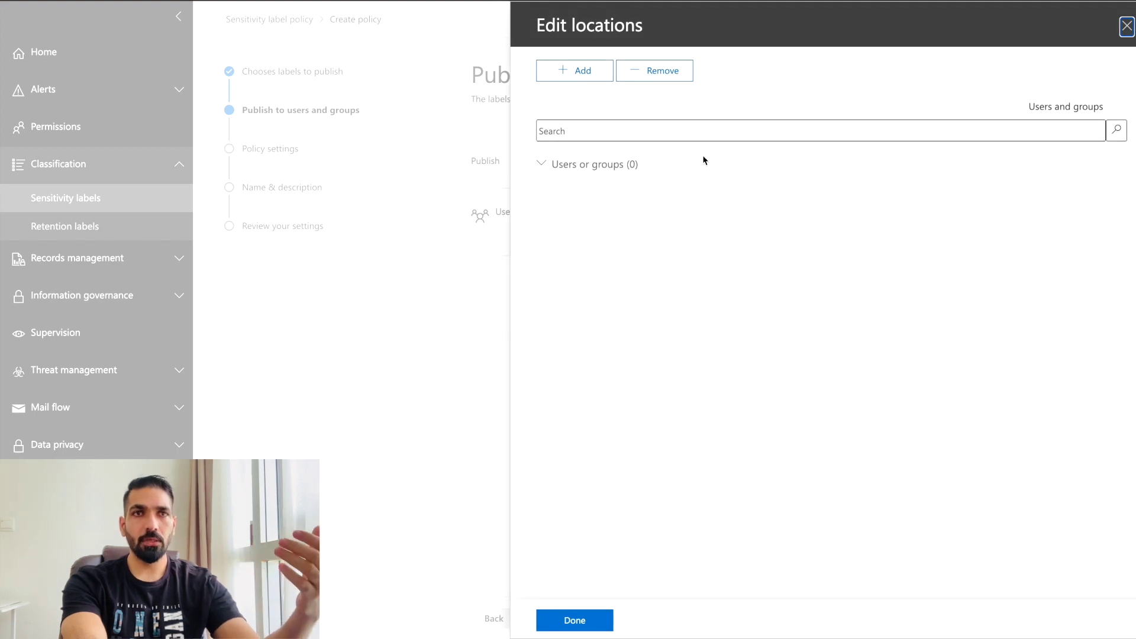
left_click(623, 130)
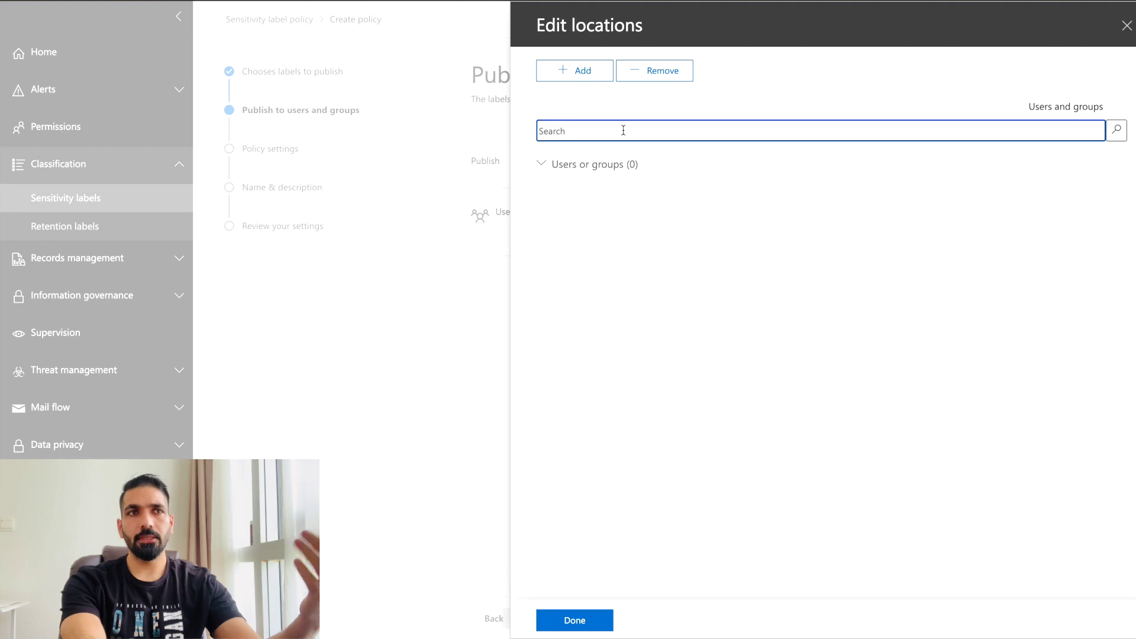
key("ctrl+v")
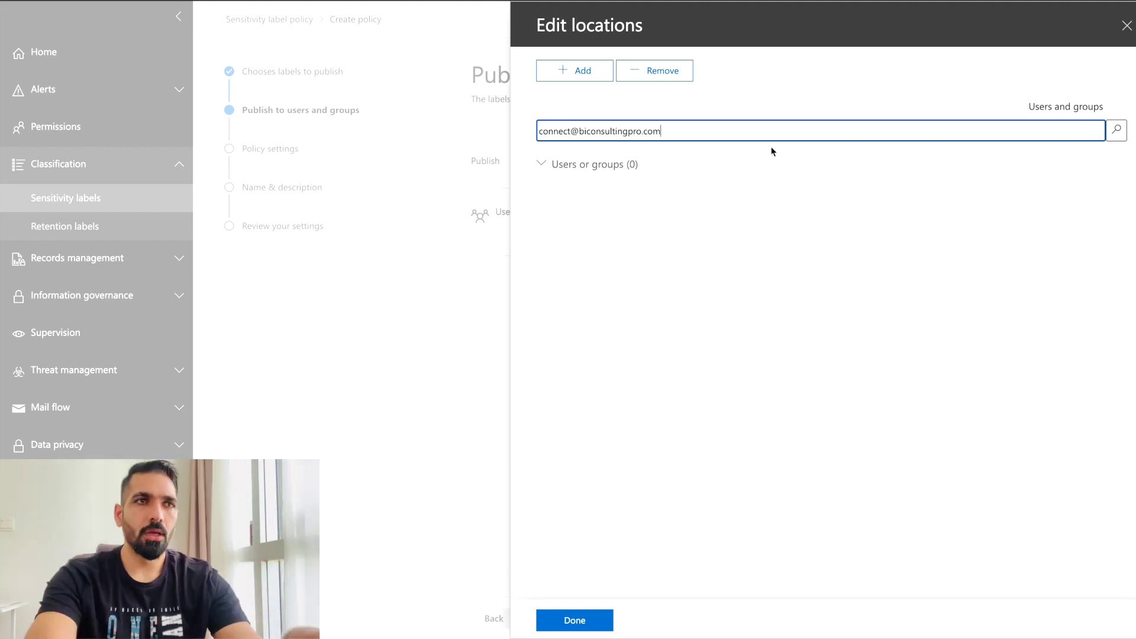
left_click(571, 77)
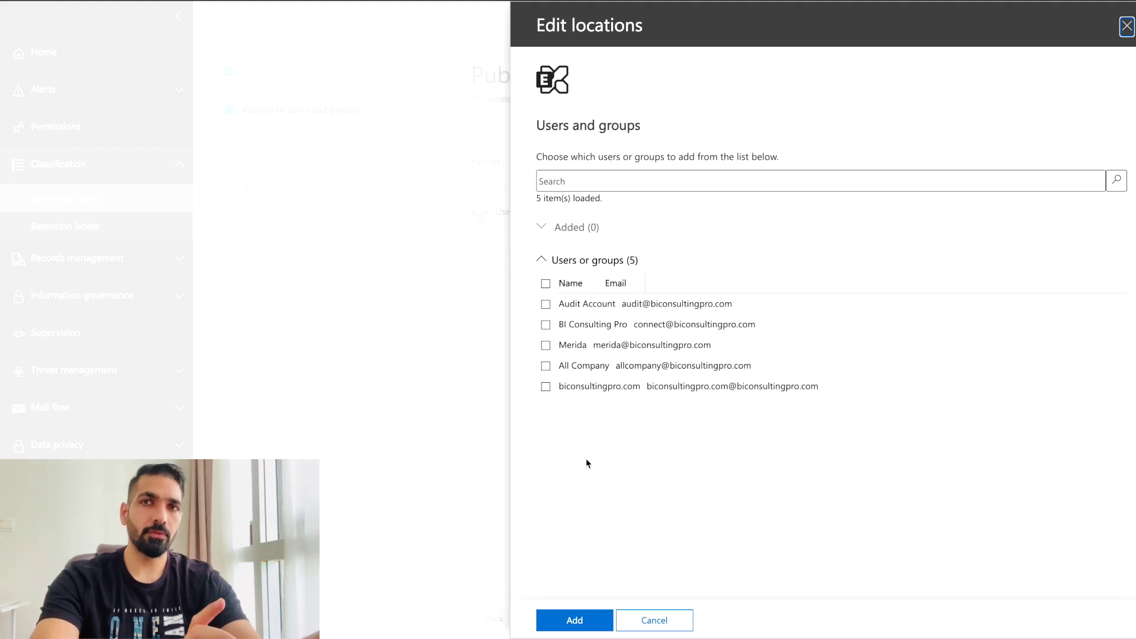
left_click(546, 284)
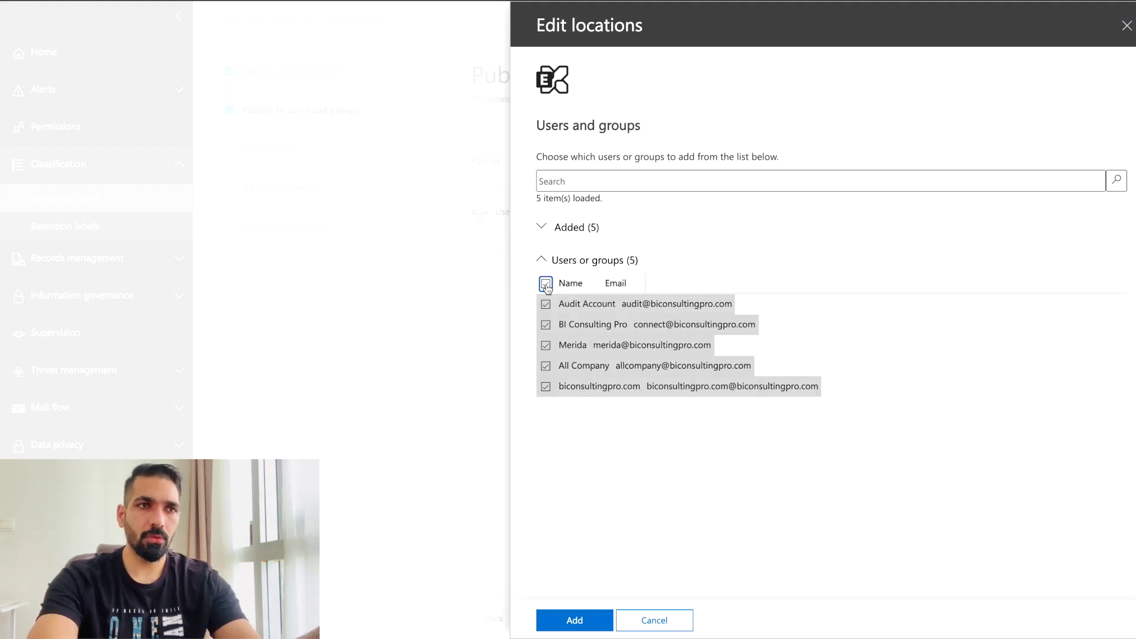
left_click(575, 620)
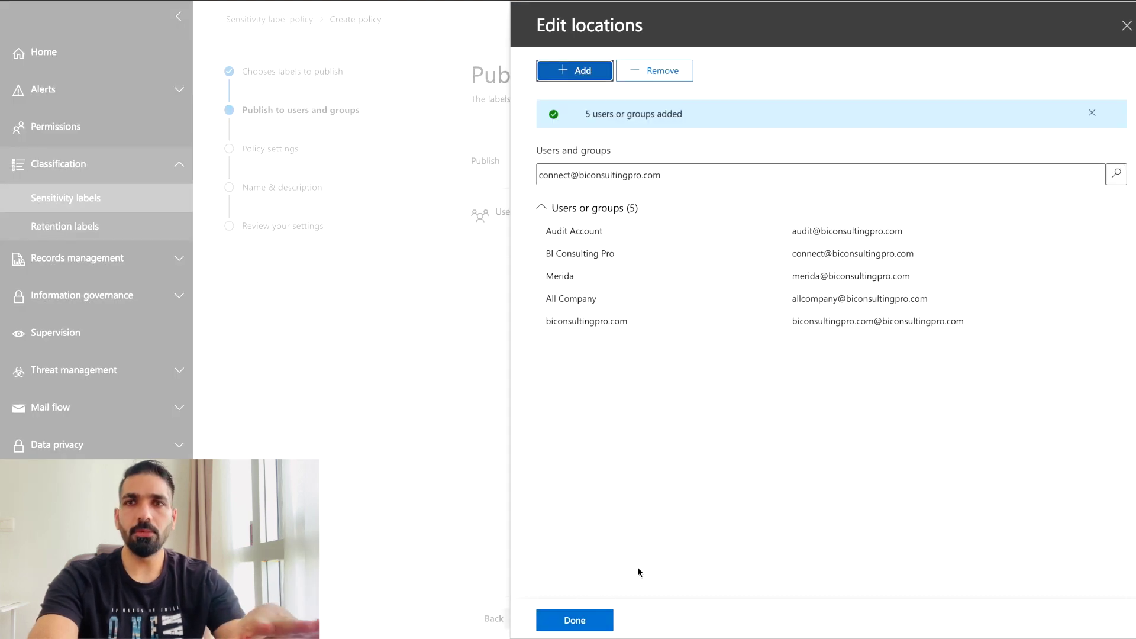
left_click(575, 620)
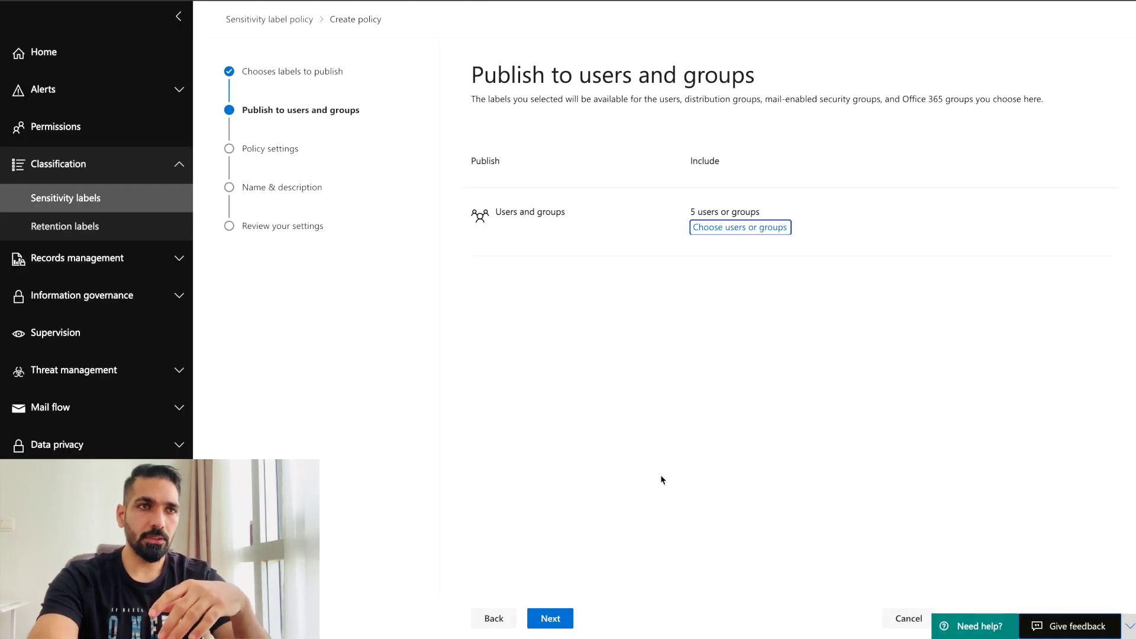
On Policy settings, require users to justify removing a label or lowering its classification.
left_click(555, 621)
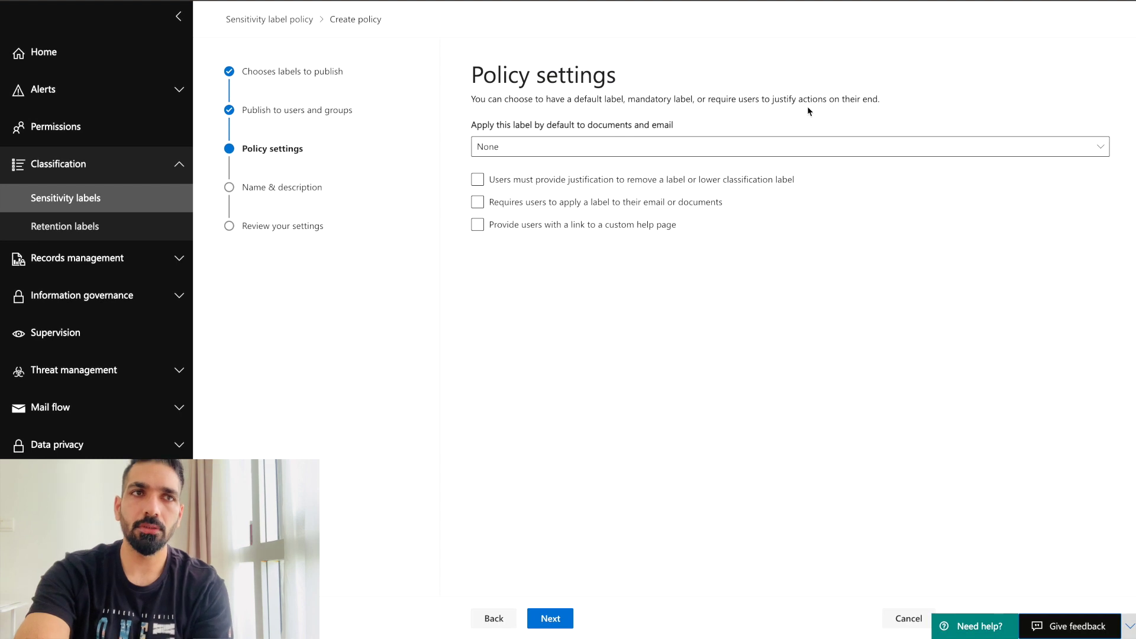
left_click(481, 182)
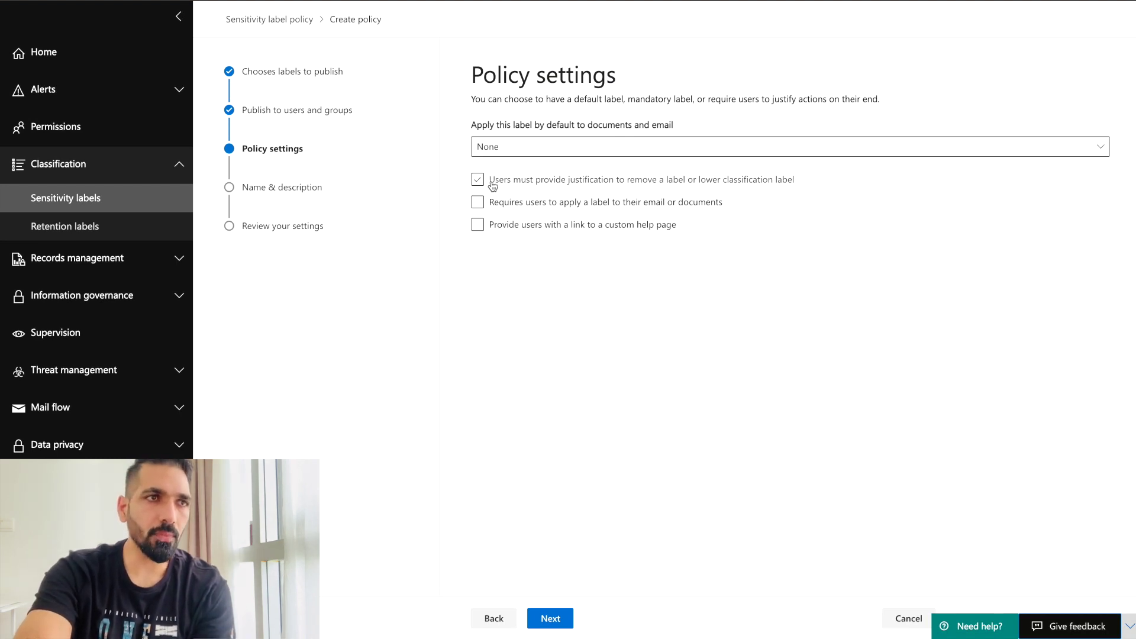
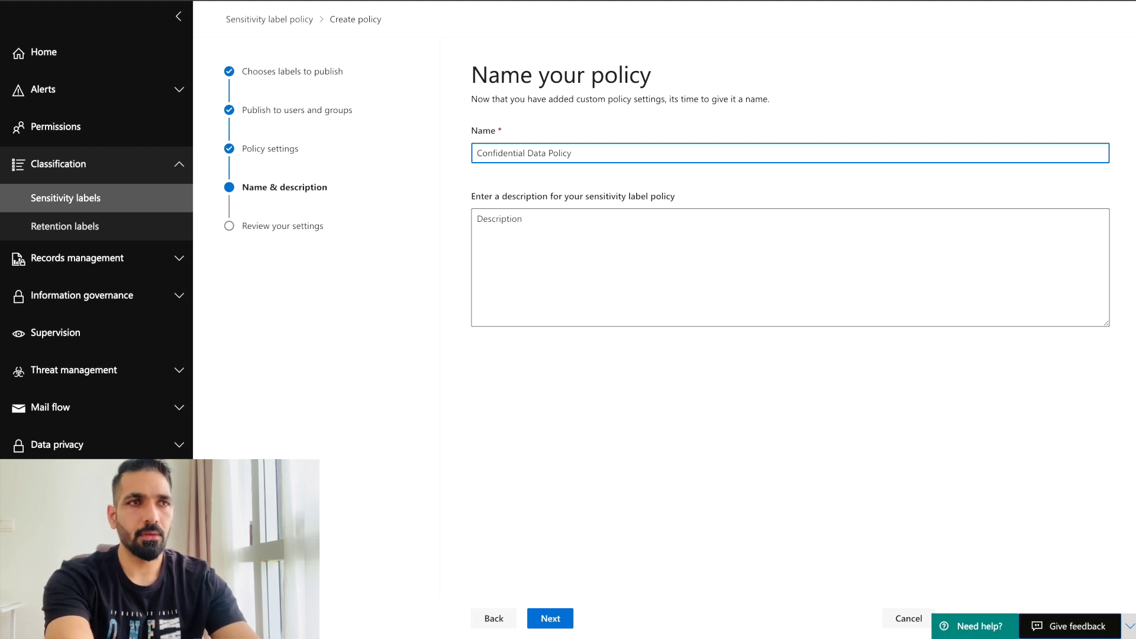
Describe the policy as 'Do not expose data to outside customers/users', then submit and finish it.
left_click(523, 214)
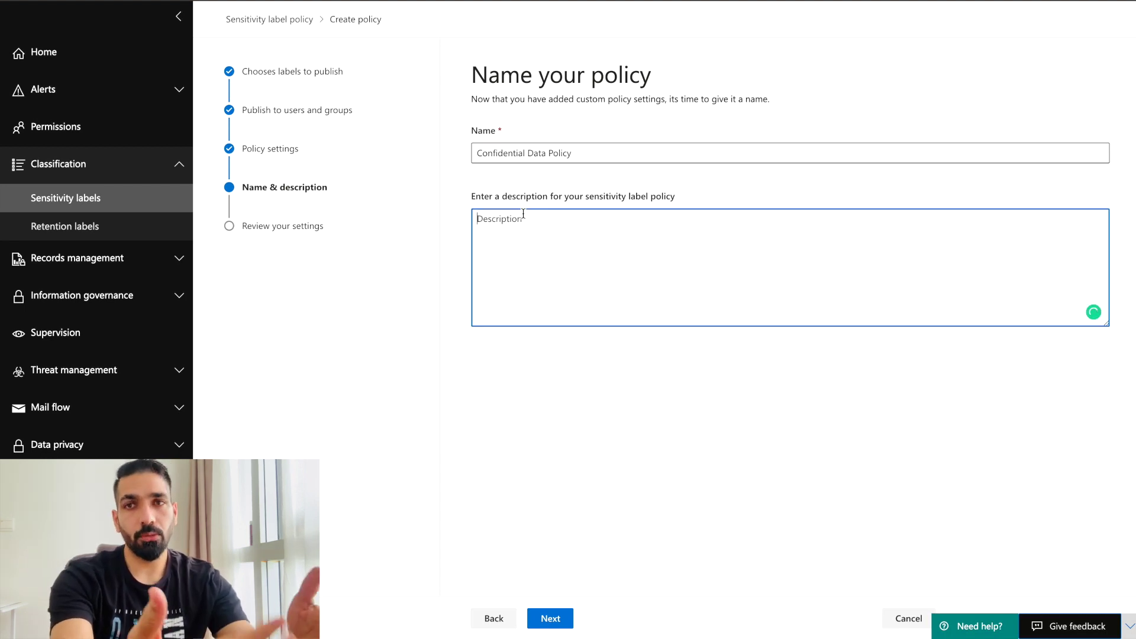
type("Do not ")
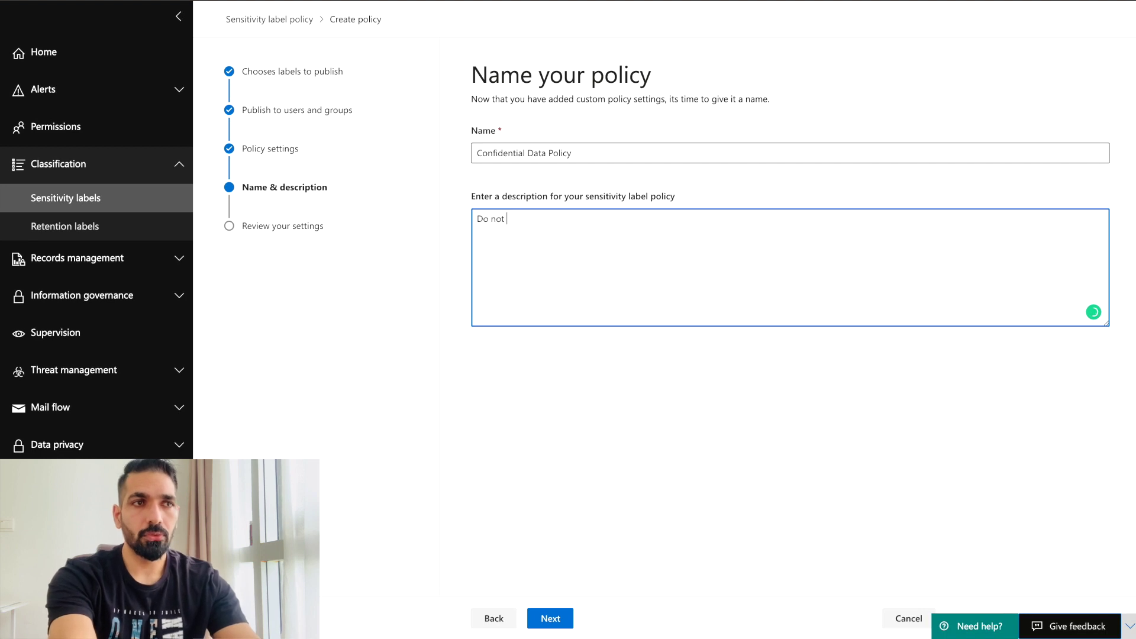
type("expose d")
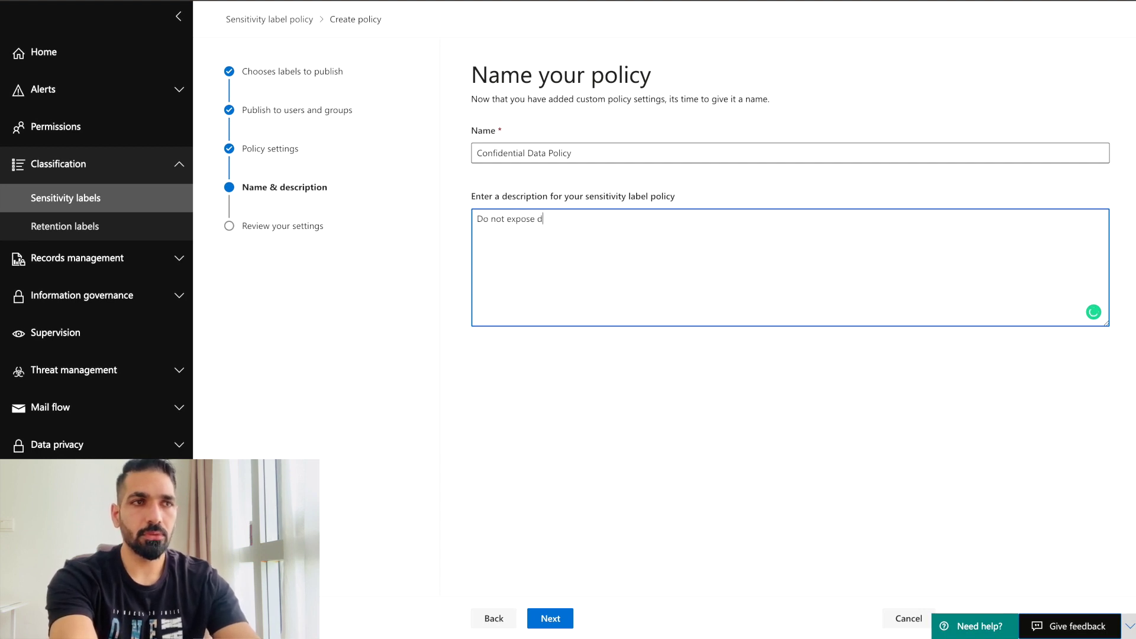
type("ata to outside customers/use")
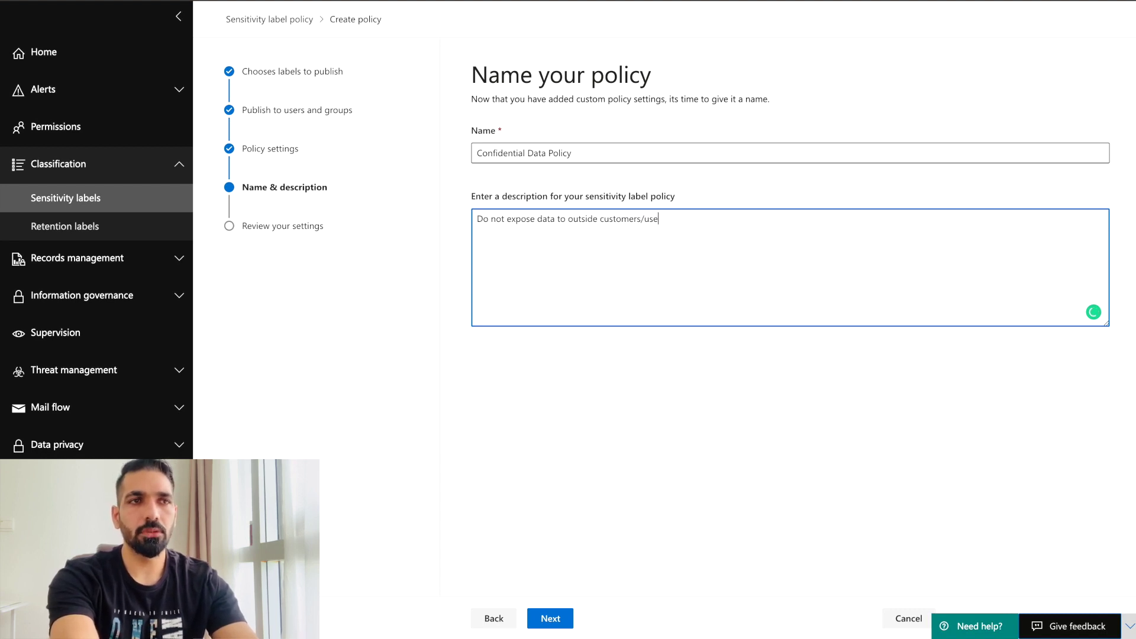
type("rs")
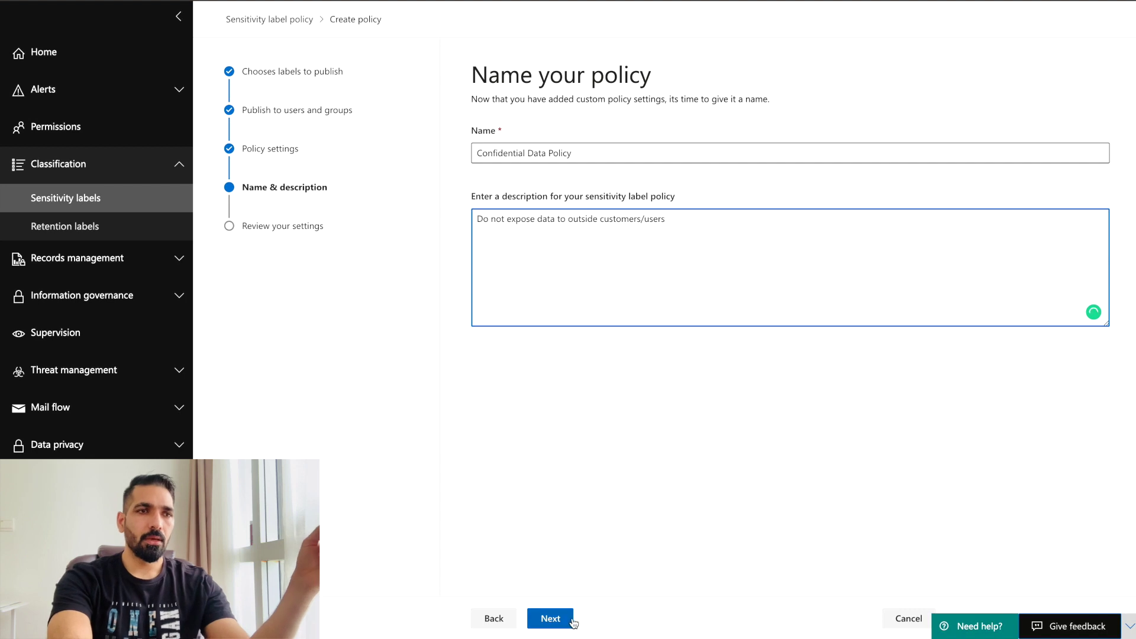
left_click(564, 619)
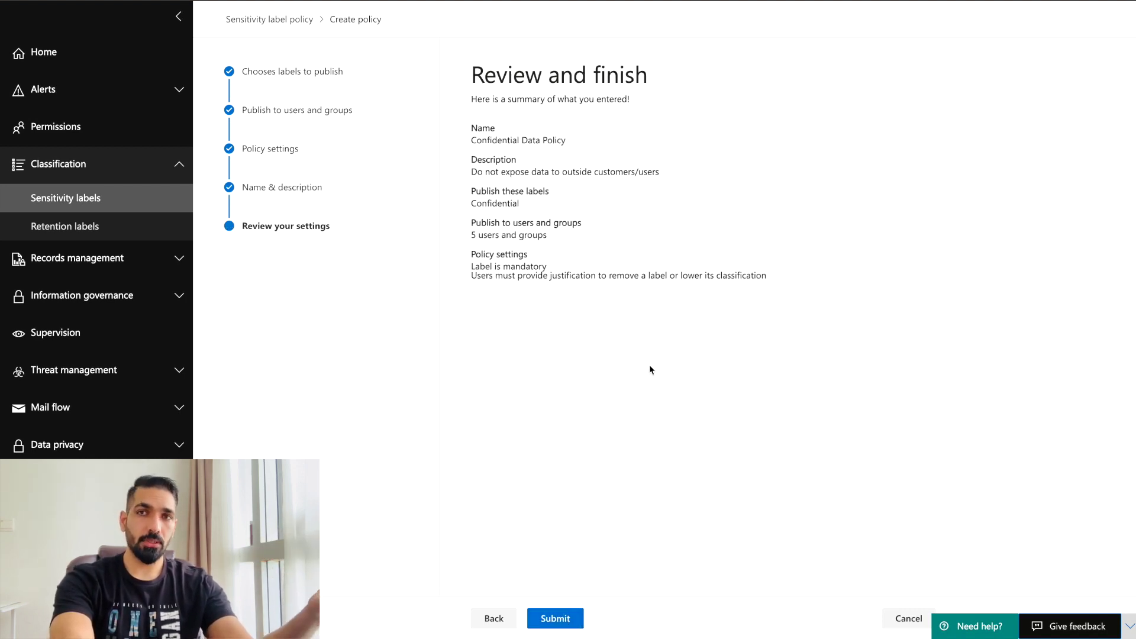
left_click(561, 626)
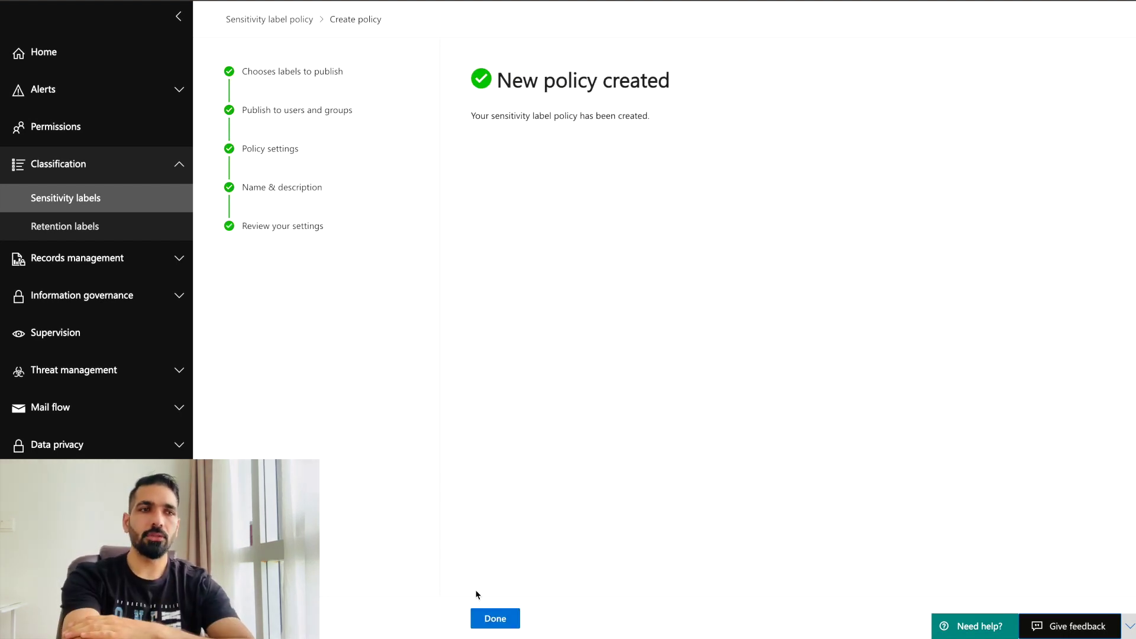
left_click(488, 618)
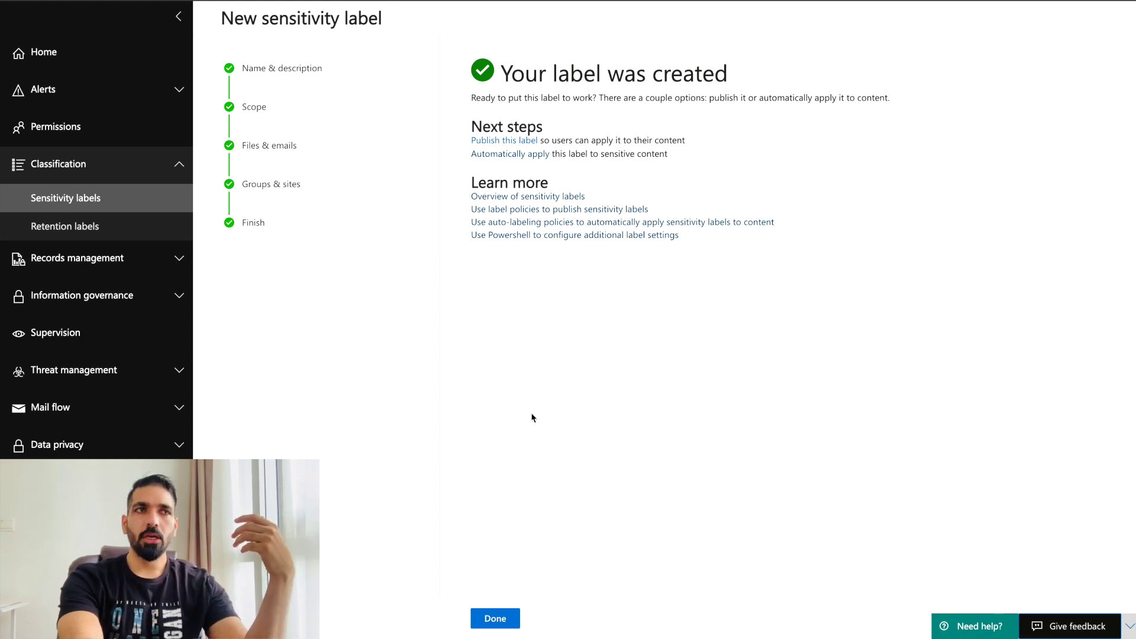
Close the label wizard, refresh the sensitivity labels list, and view the Label policies tab.
left_click(513, 618)
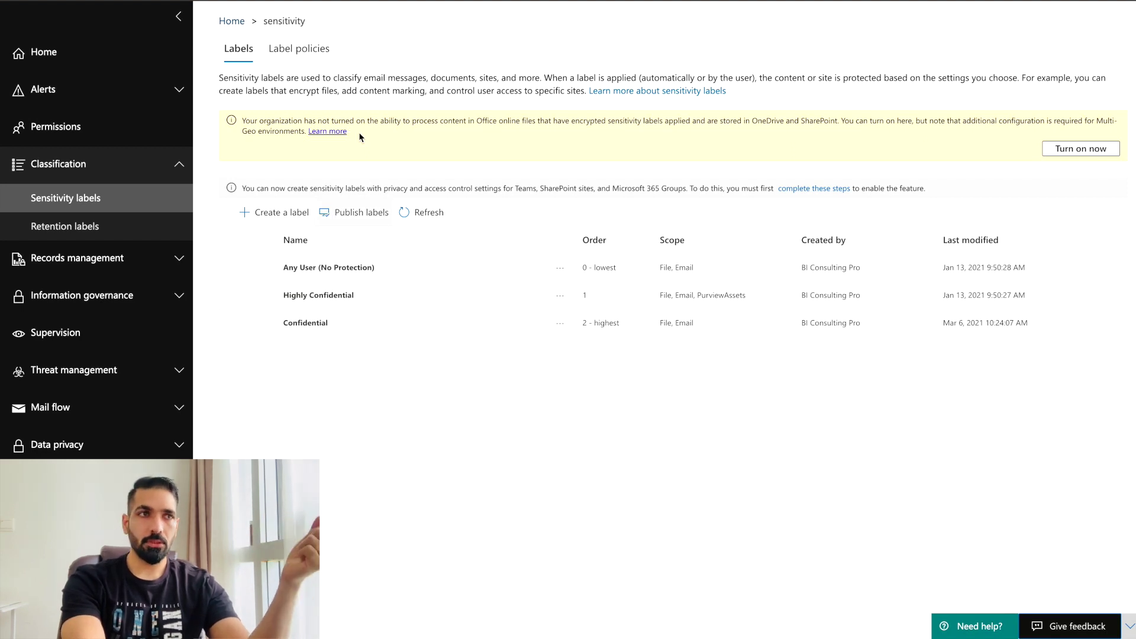
left_click(416, 217)
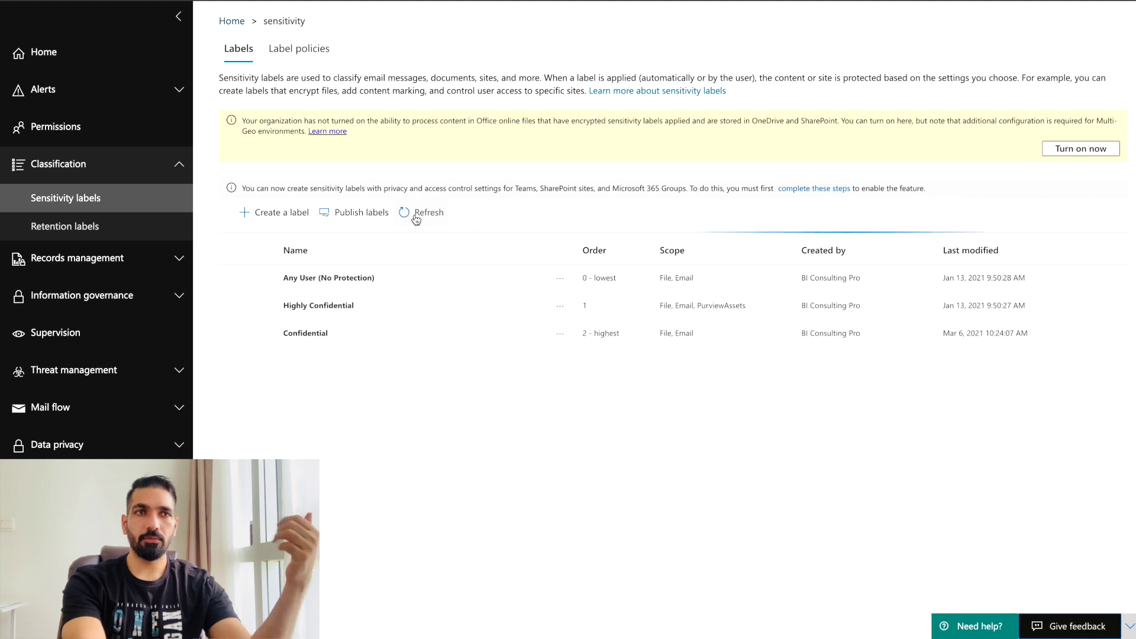
left_click(303, 49)
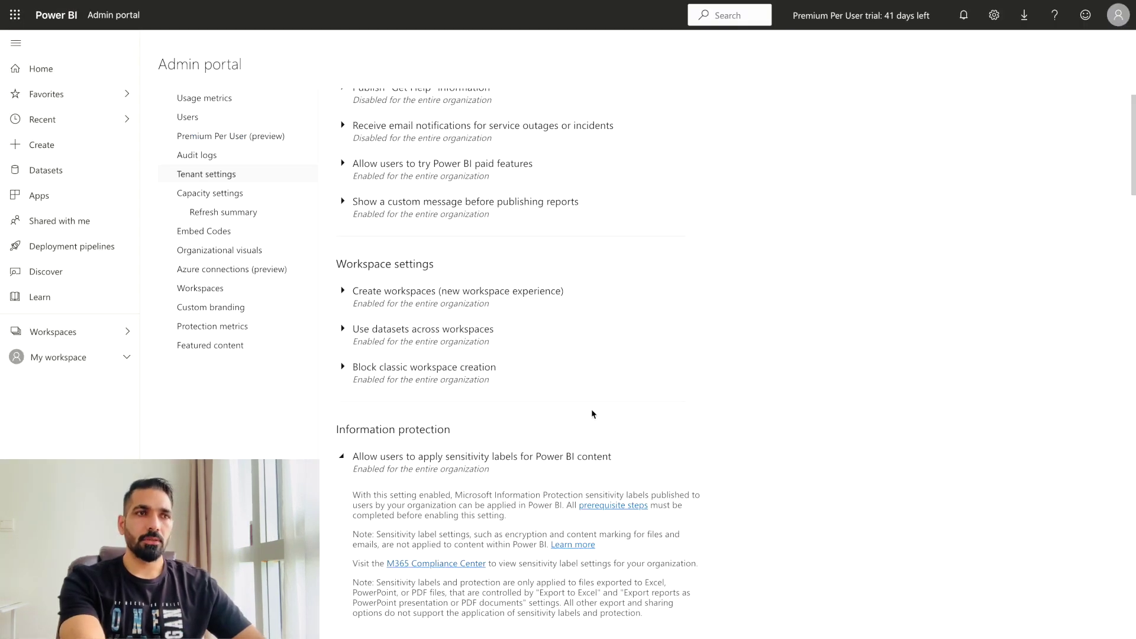
Leave Power BI sensitivity labels on for the whole organization, with no security-group exceptions.
scroll(500, 487, "down", 2)
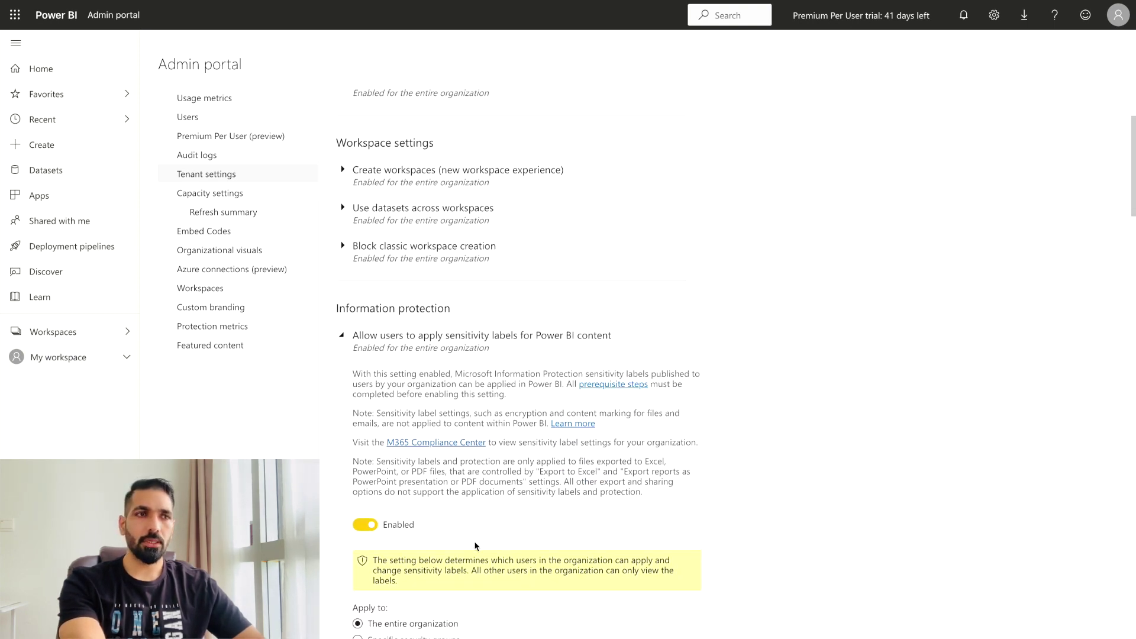
scroll(461, 570, "down", 3)
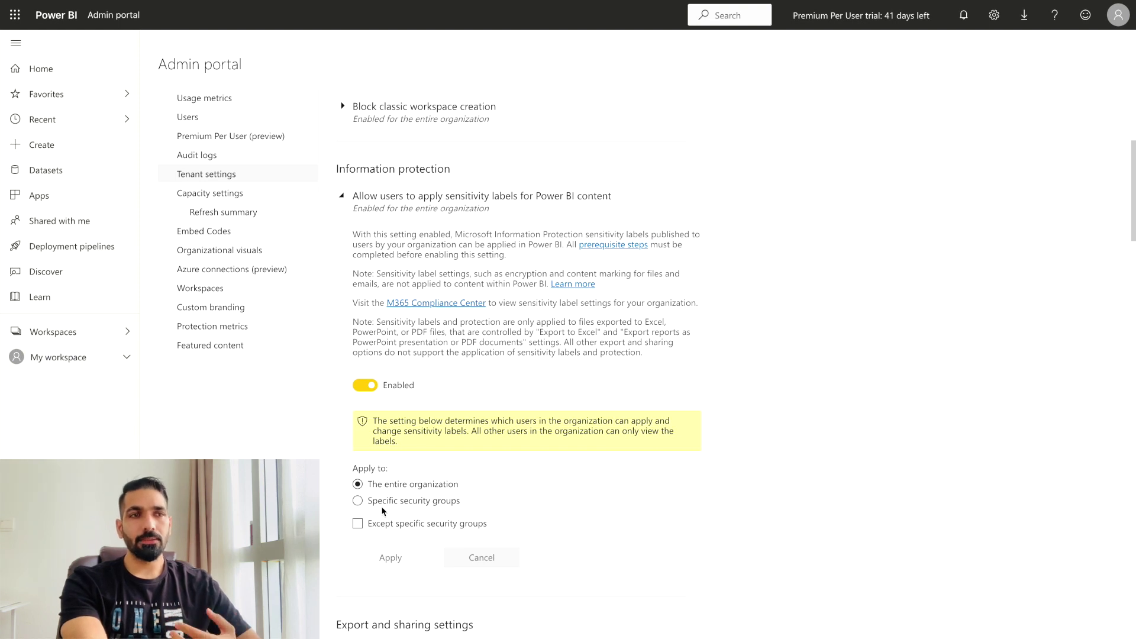
left_click(358, 525)
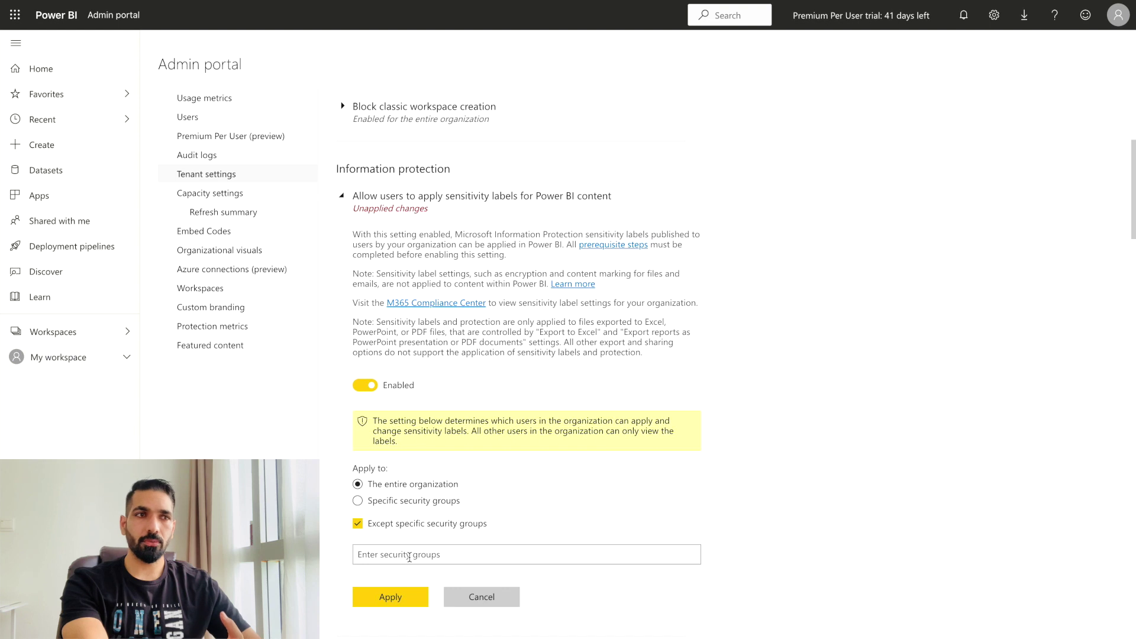
left_click(360, 526)
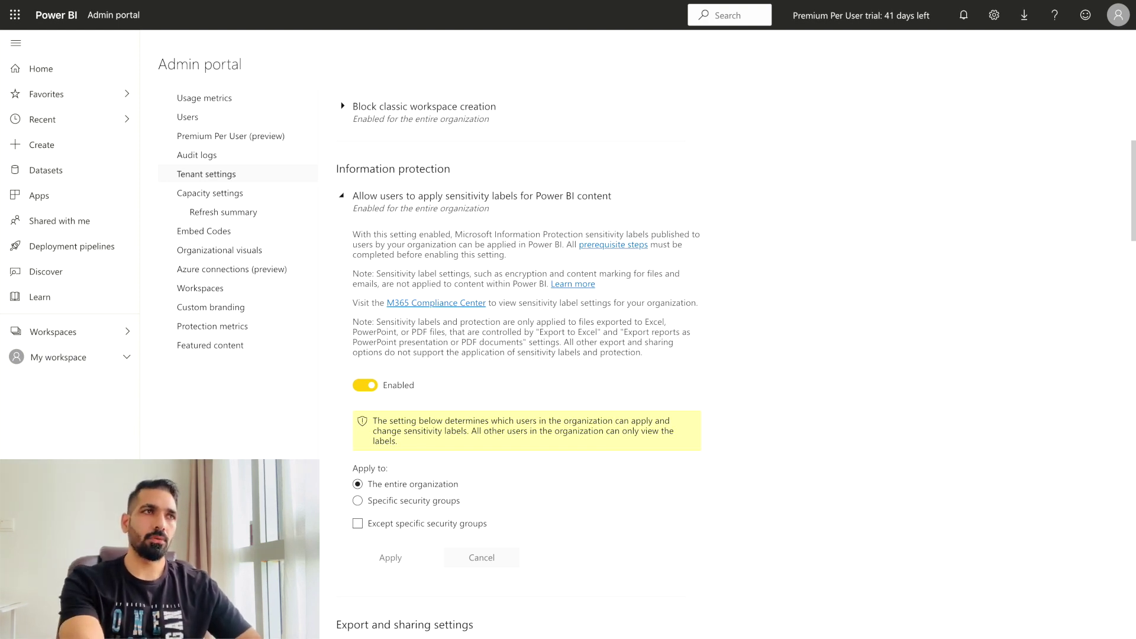
left_click(231, 135)
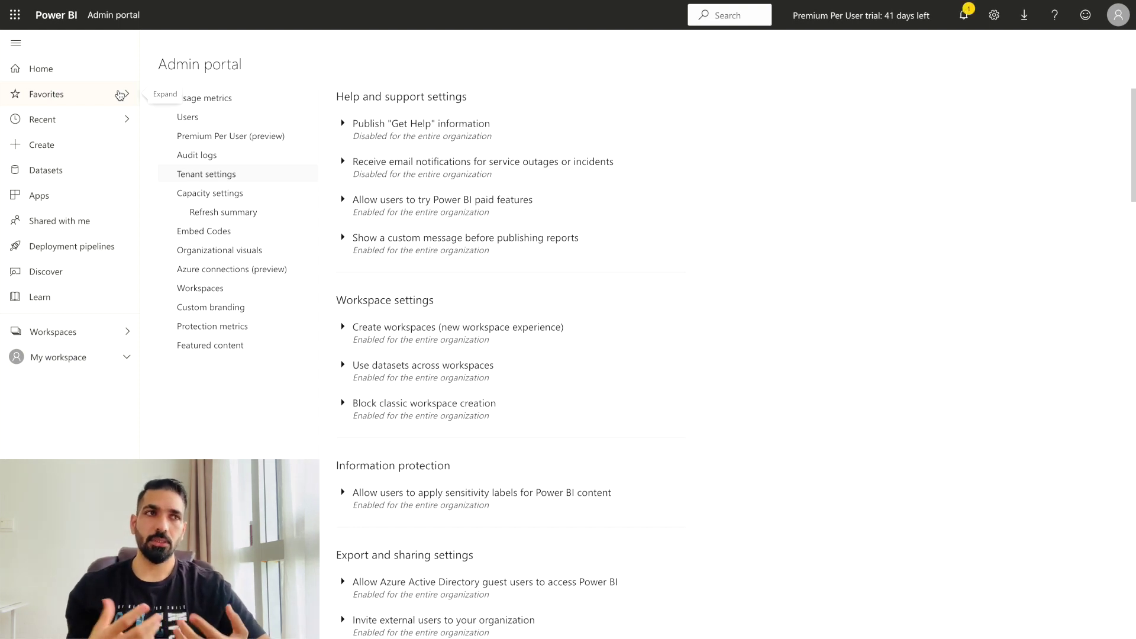
Open the Settings of the first report in the Demo workspace.
left_click(102, 333)
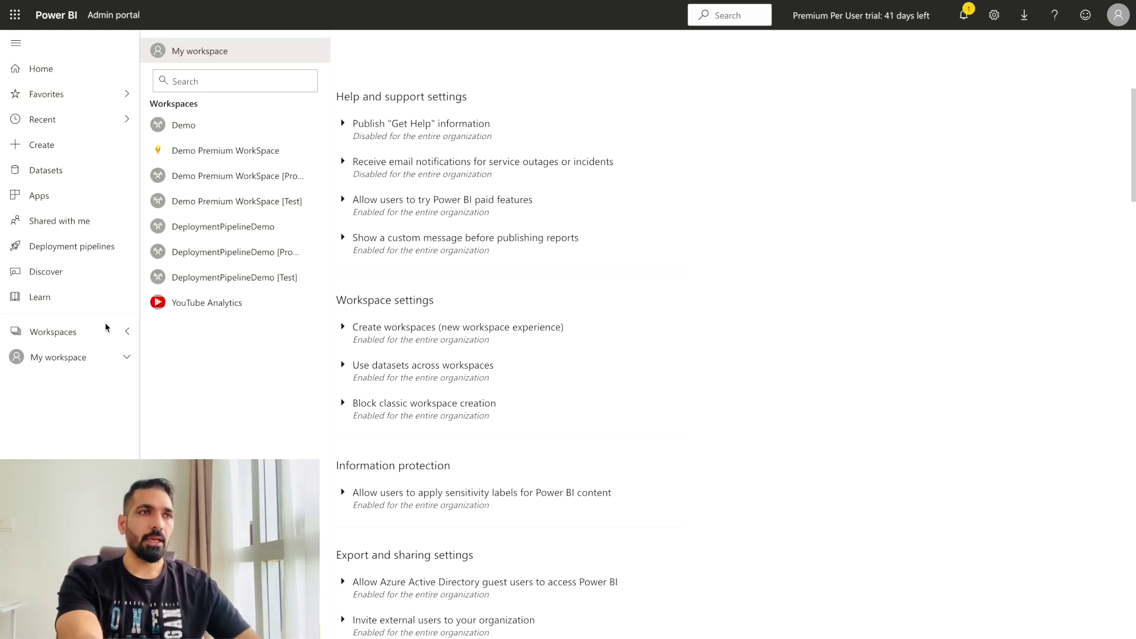
left_click(205, 125)
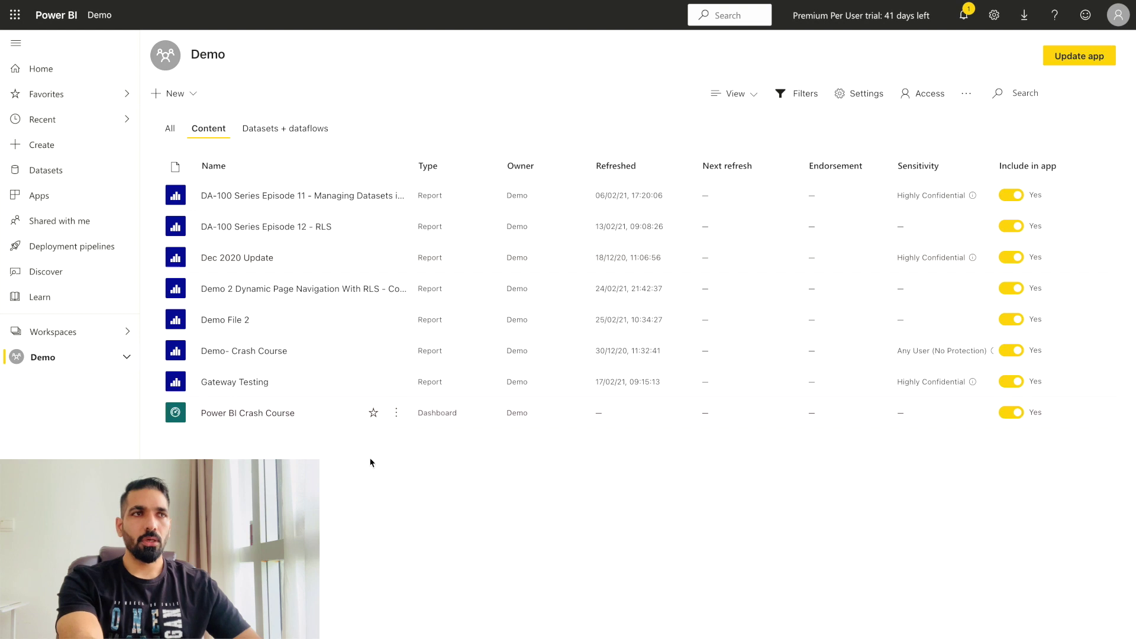
left_click(397, 198)
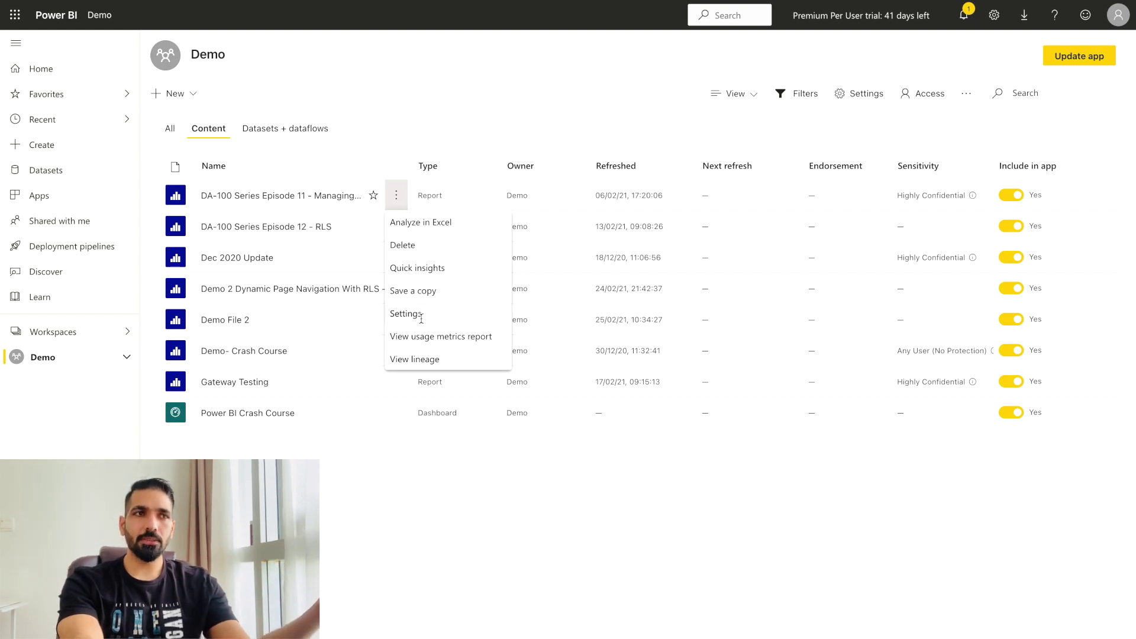
left_click(422, 322)
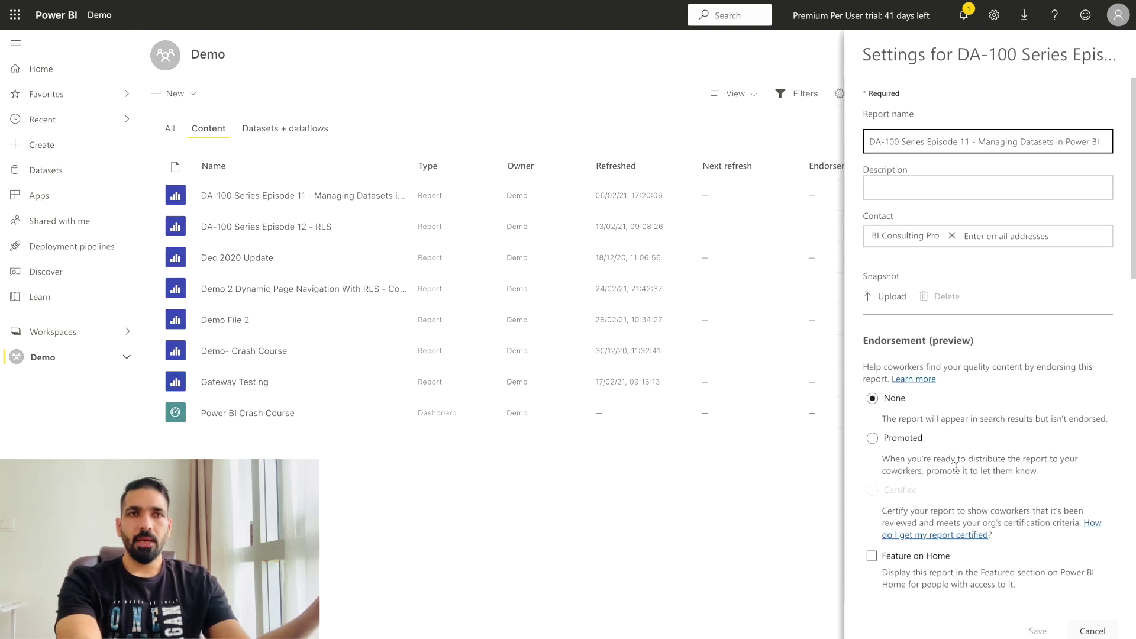
Switch the report's Sensitivity label from Highly Confidential to Confidential and save the settings.
scroll(963, 448, "down", 7)
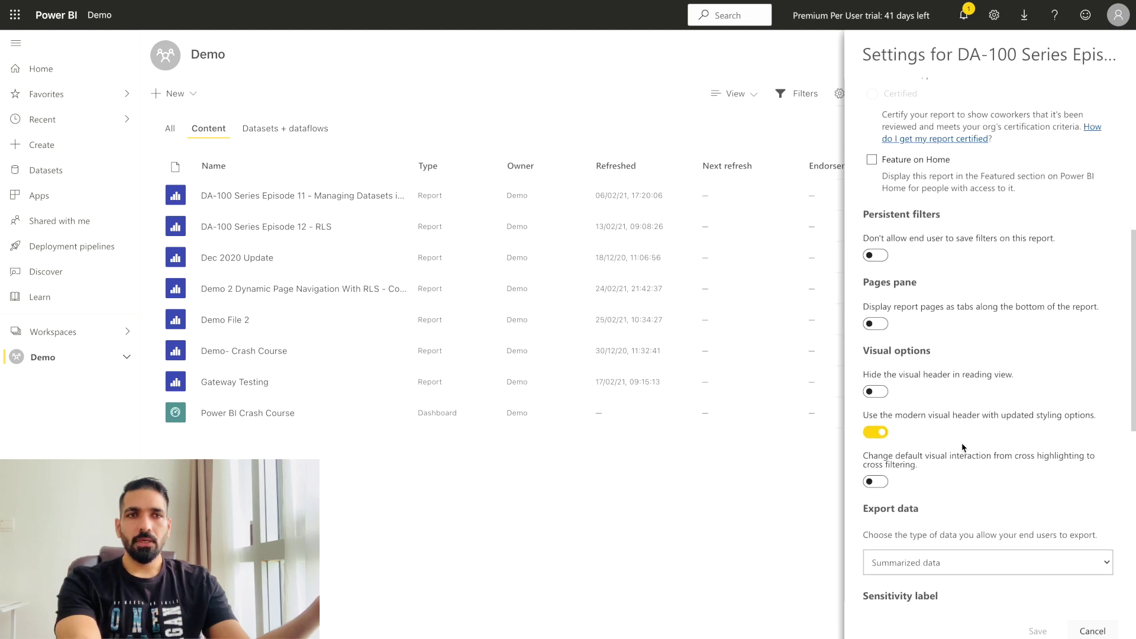
scroll(961, 444, "down", 4)
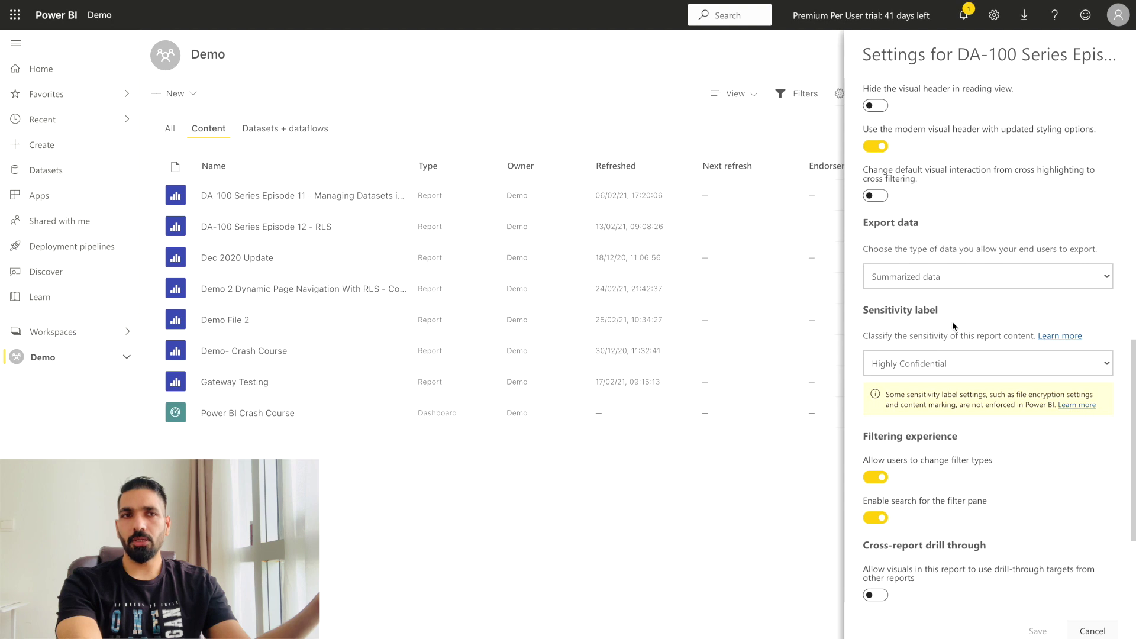
triple_click(865, 321)
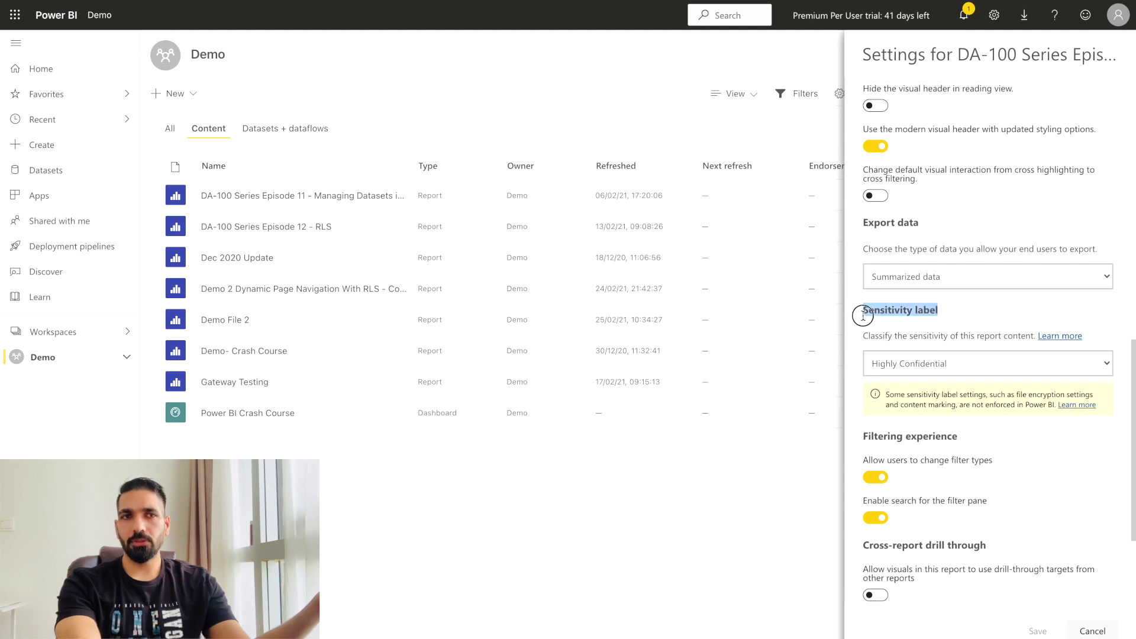
left_click(945, 369)
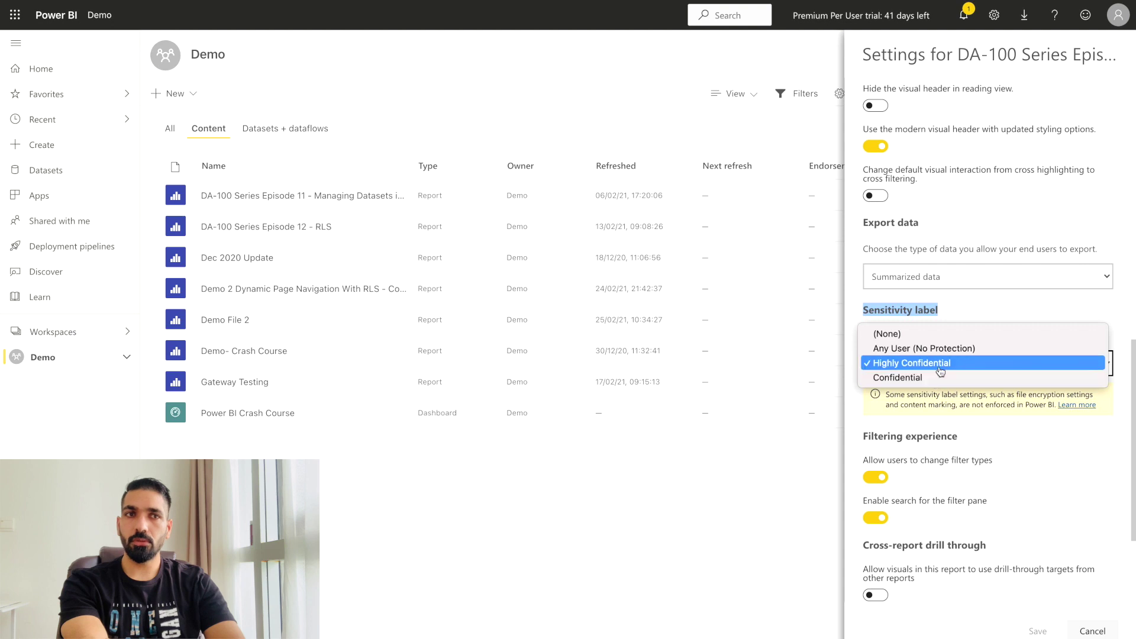
left_click(939, 364)
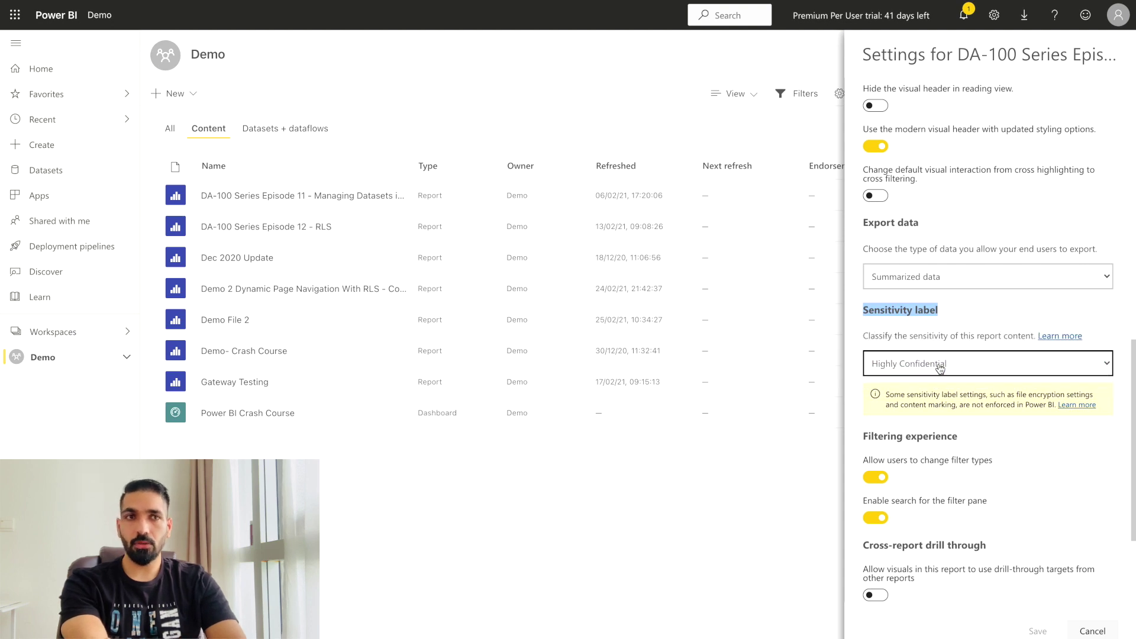
left_click(940, 368)
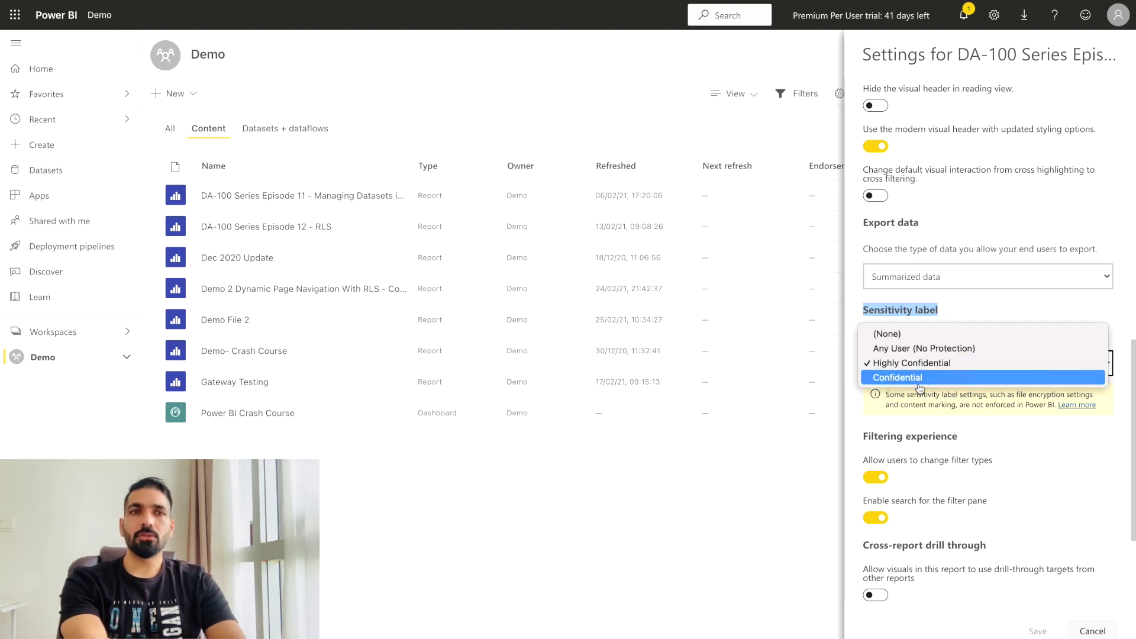
left_click(898, 379)
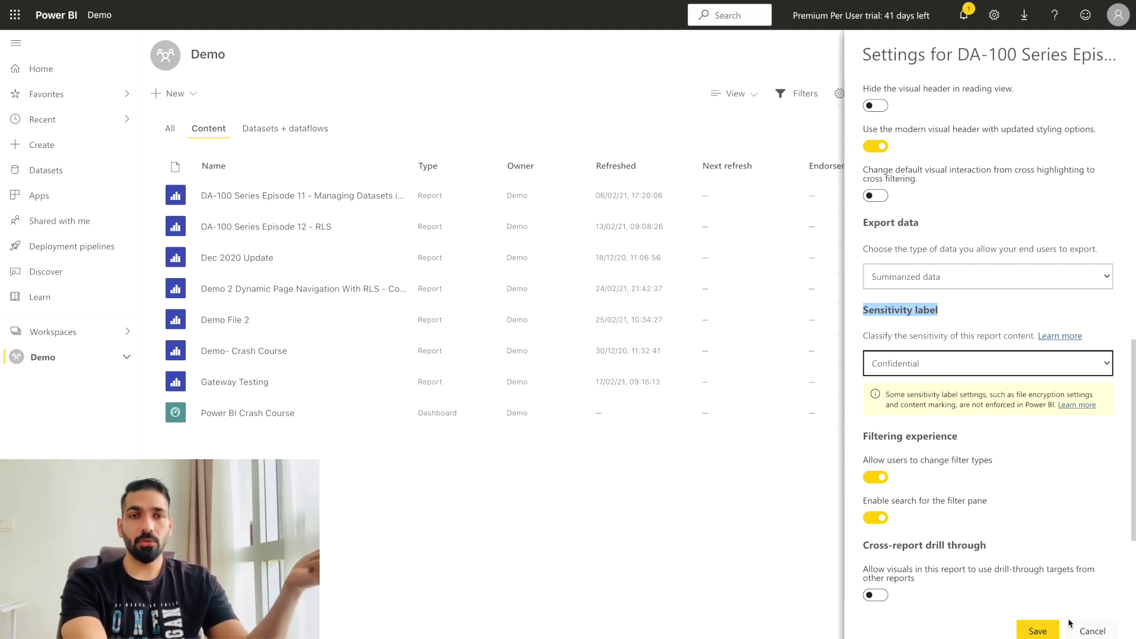
left_click(1042, 632)
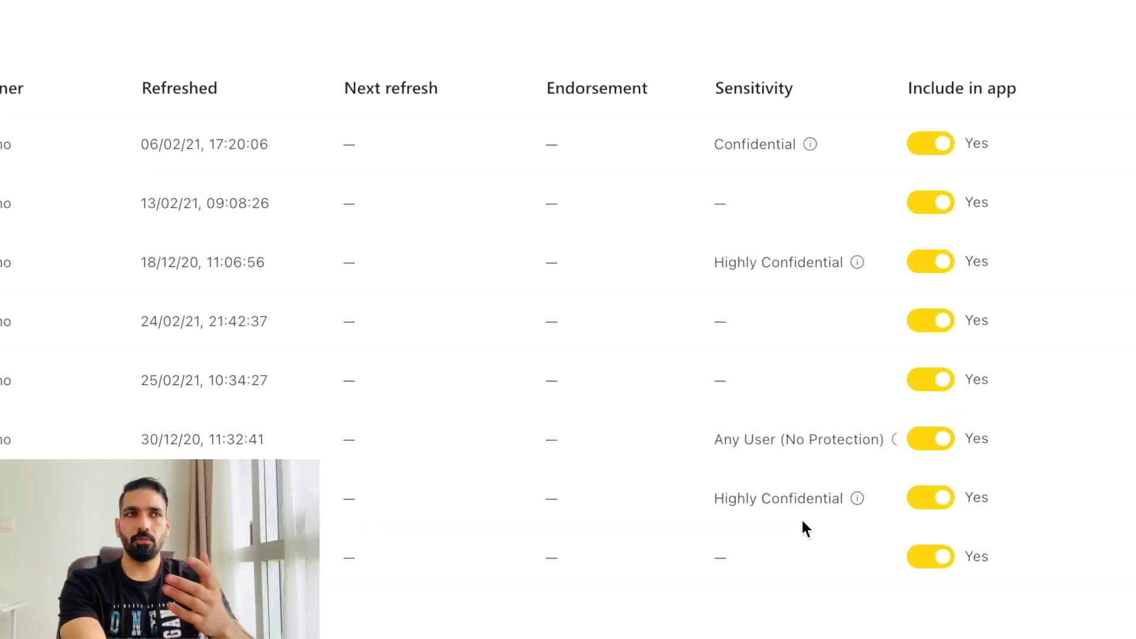
Compare the labels on the Demo workspace's Content and Datasets + dataflows tabs.
left_click(280, 133)
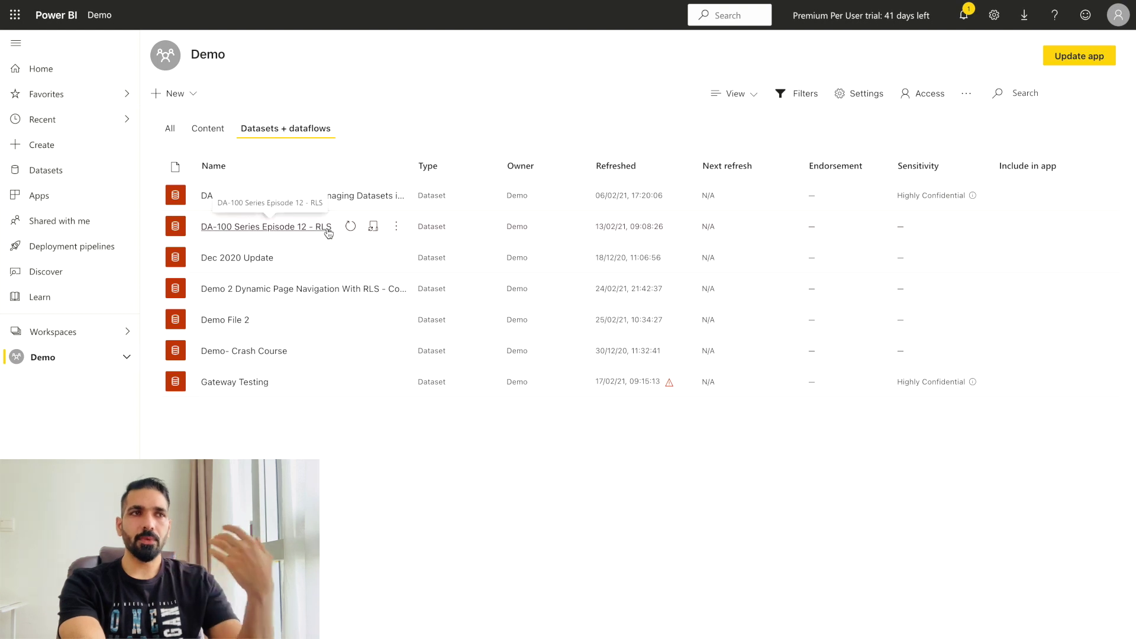
left_click(199, 129)
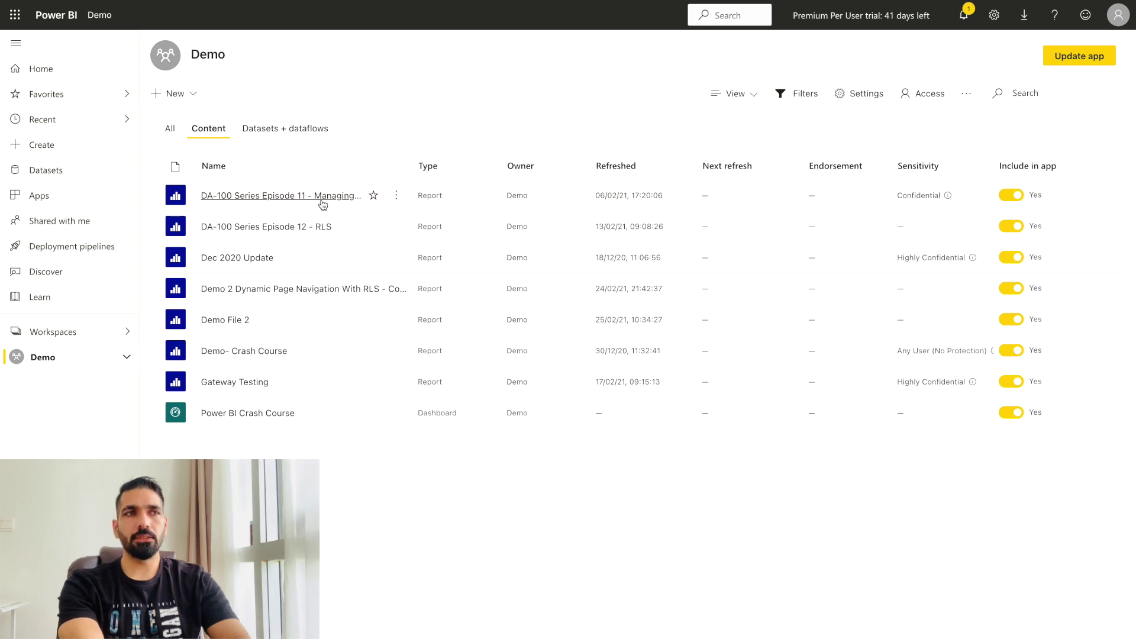
mouse_move(909, 196)
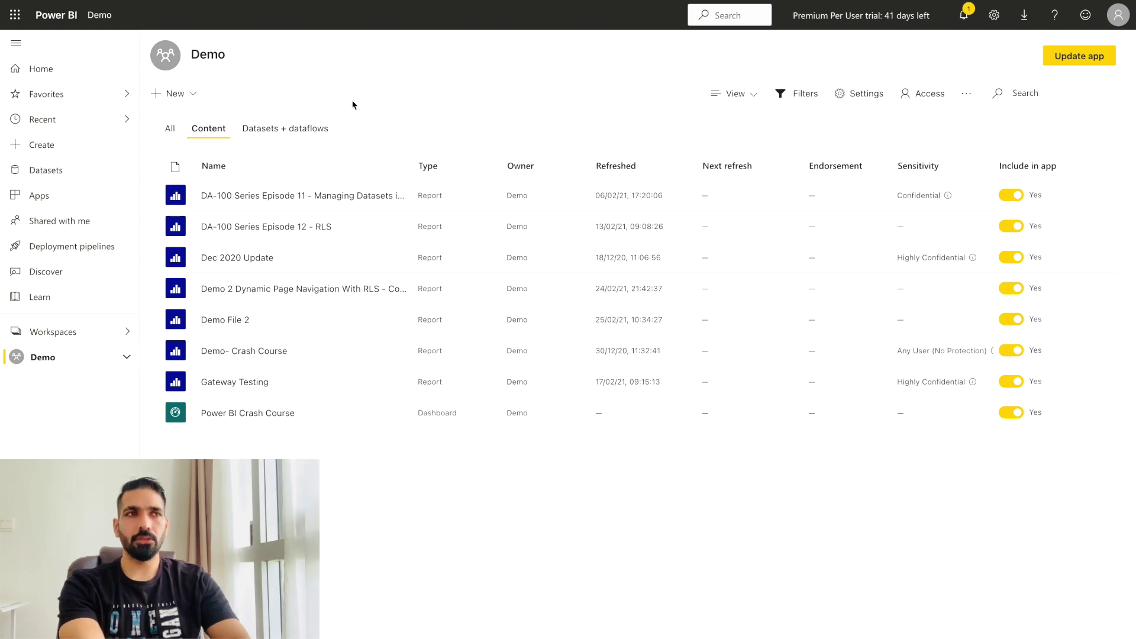
left_click(294, 134)
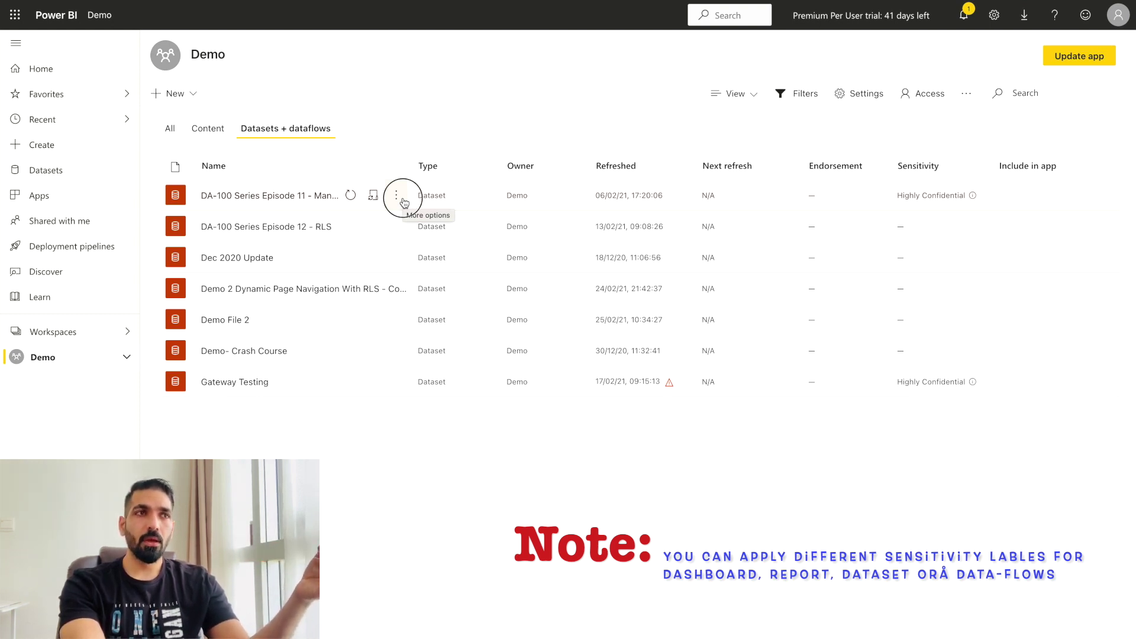
Check the Episode 11 dataset's Sensitivity label, leaving it Highly Confidential.
left_click(400, 199)
left_click(408, 361)
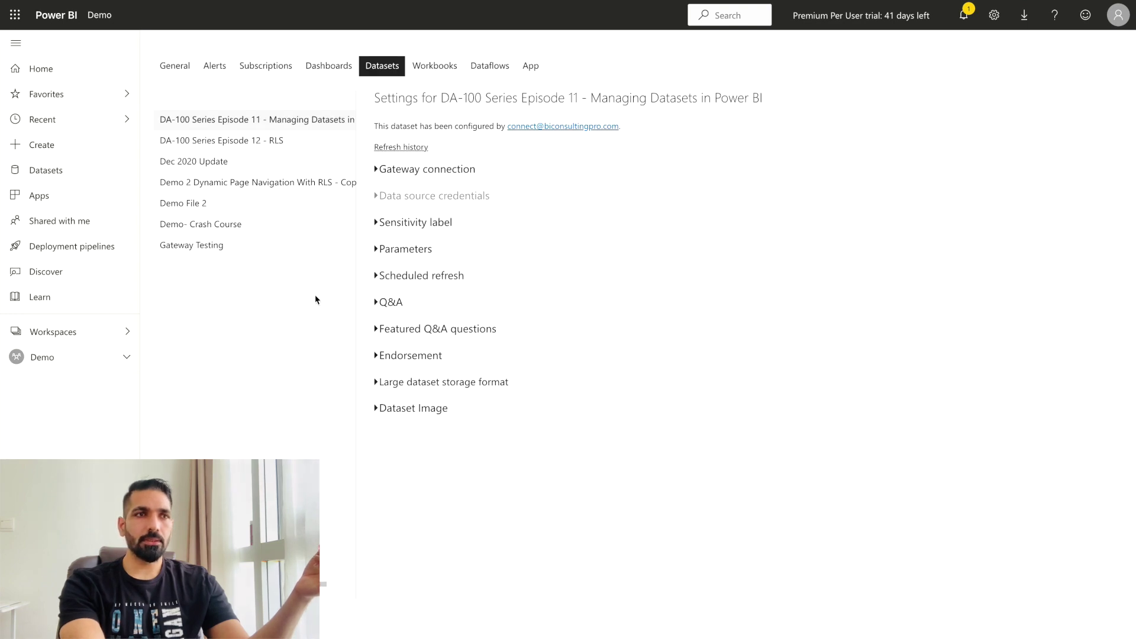
left_click(380, 223)
left_click(452, 276)
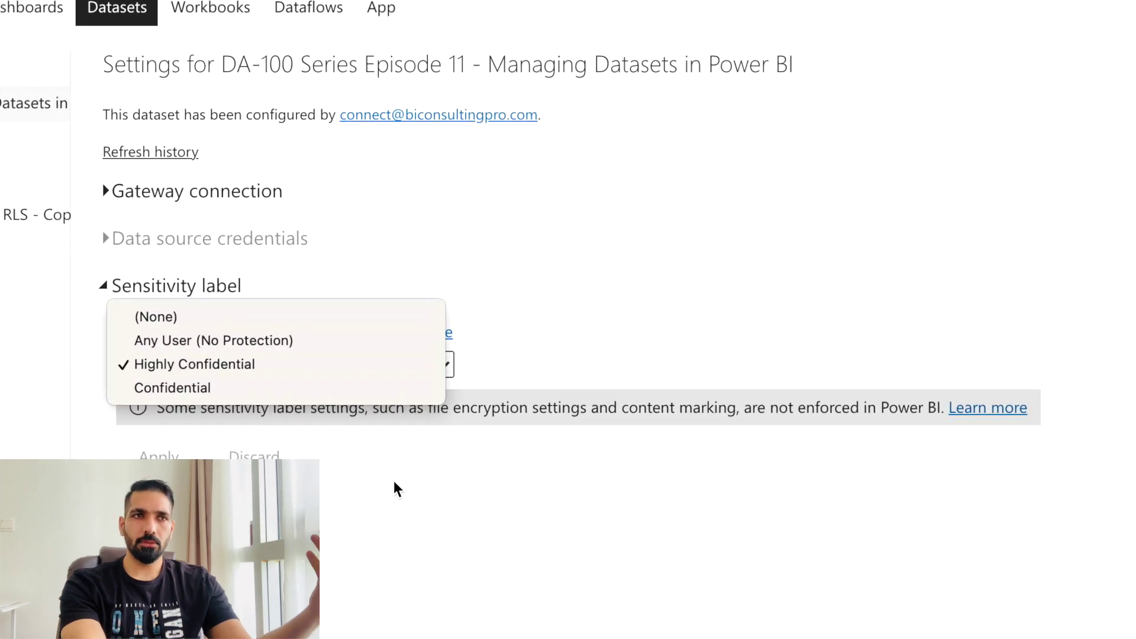
left_click(358, 510)
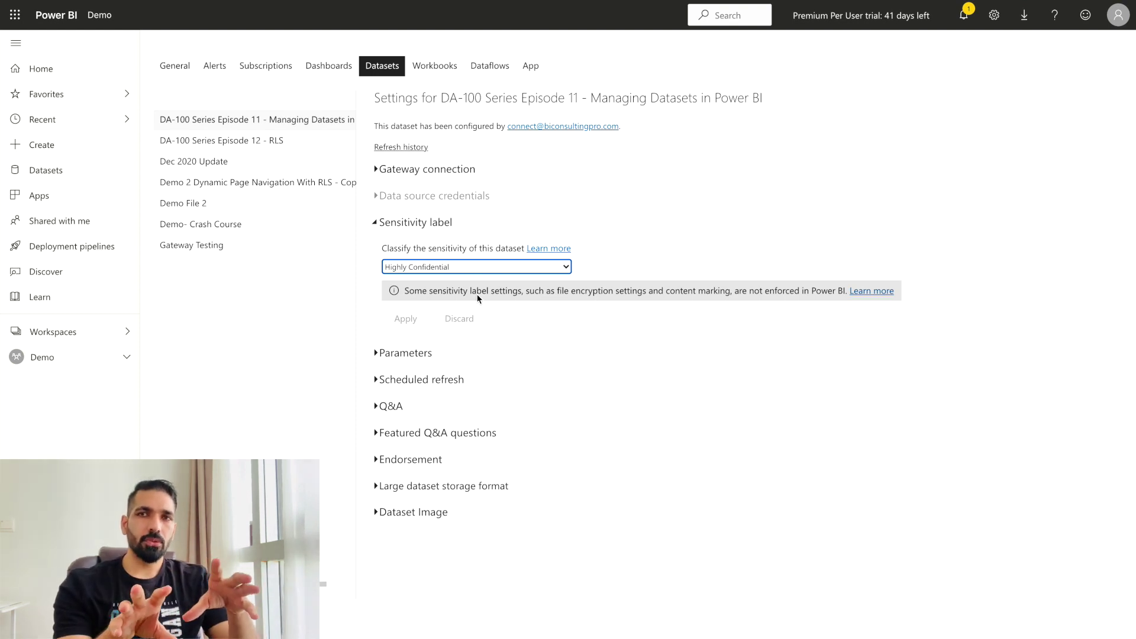
left_click(177, 68)
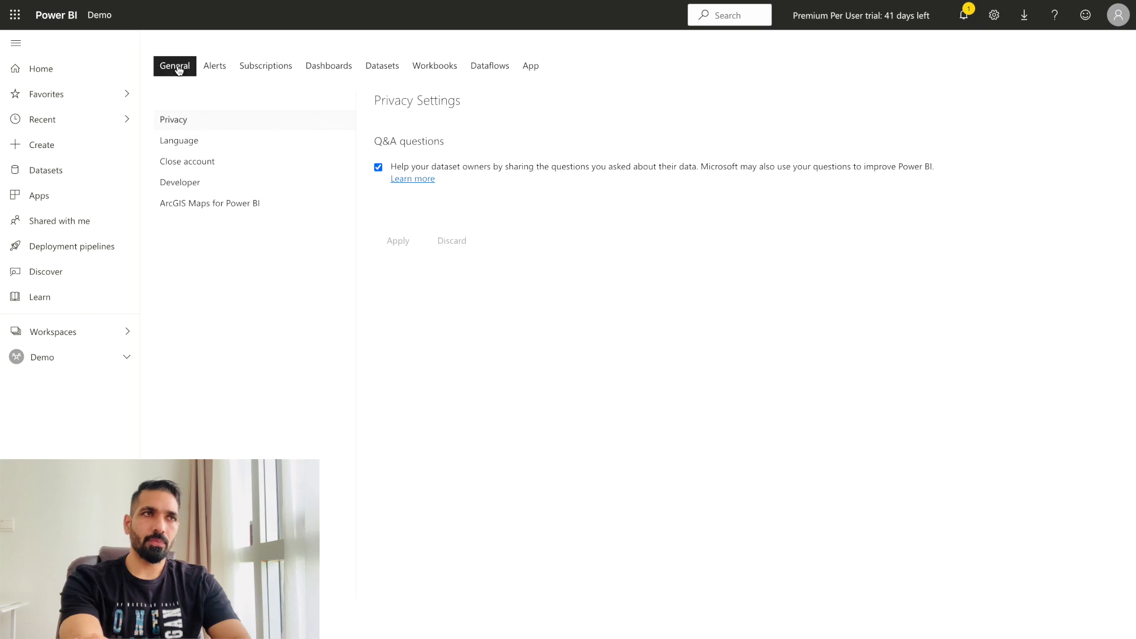
Go back to the Demo workspace's content list.
left_click(95, 334)
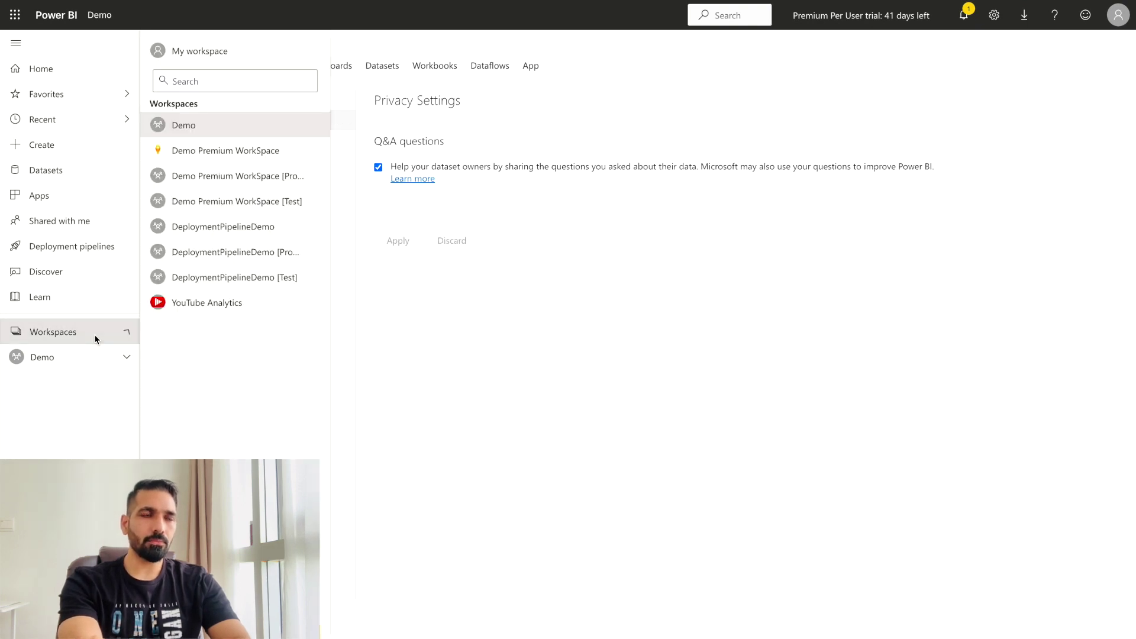
left_click(217, 124)
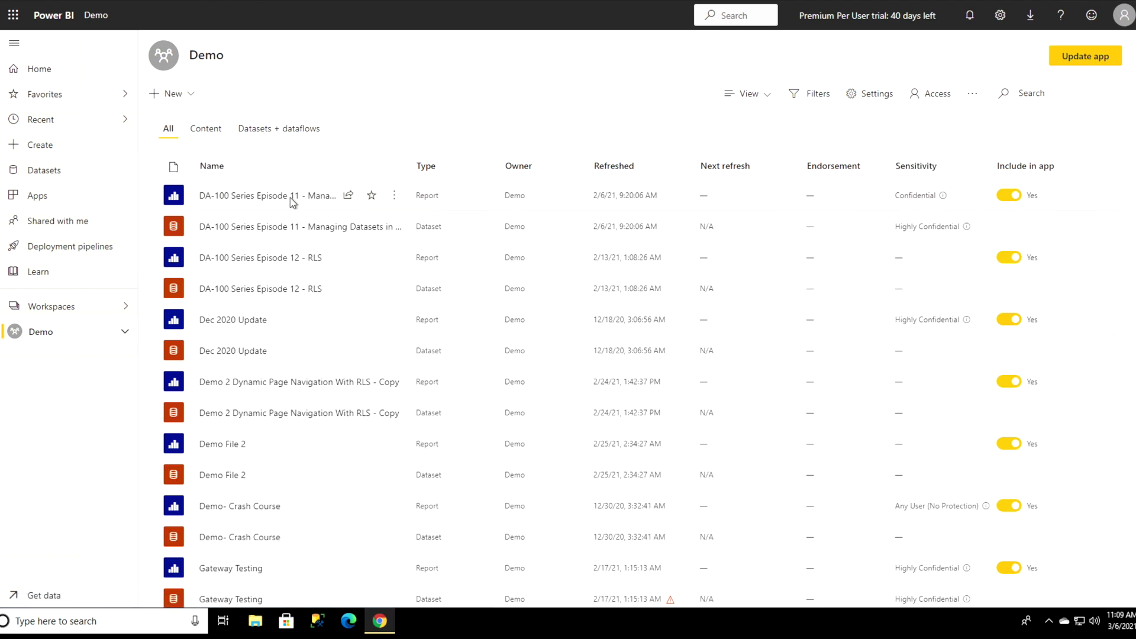
Export the Episode 11 report with Analyze in Excel and open the downloaded workbook.
left_click(394, 199)
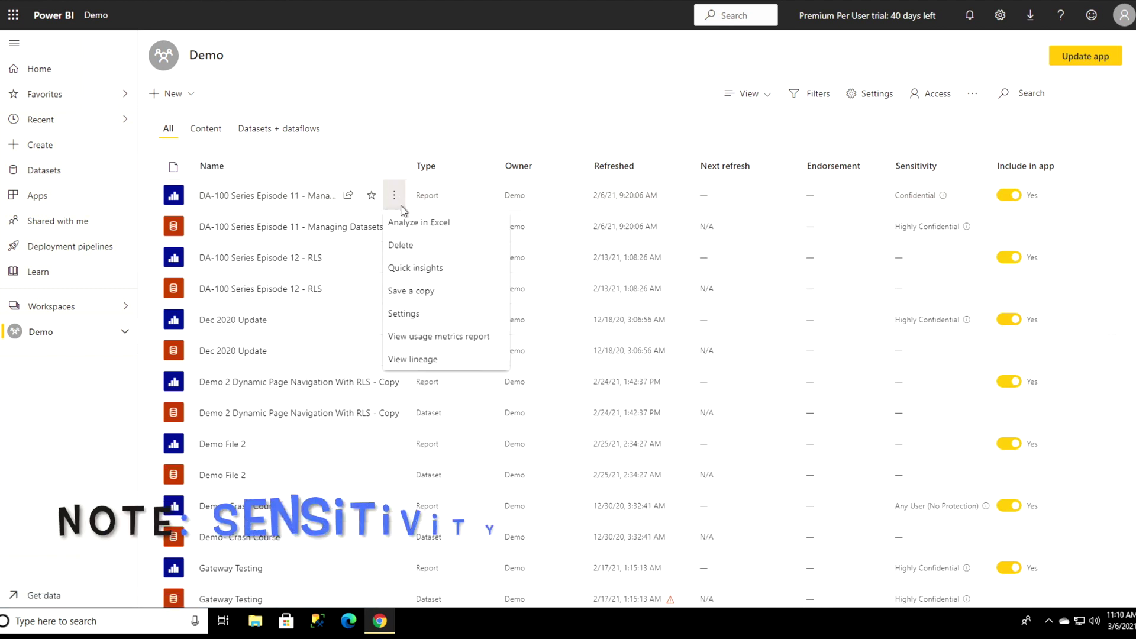
left_click(409, 224)
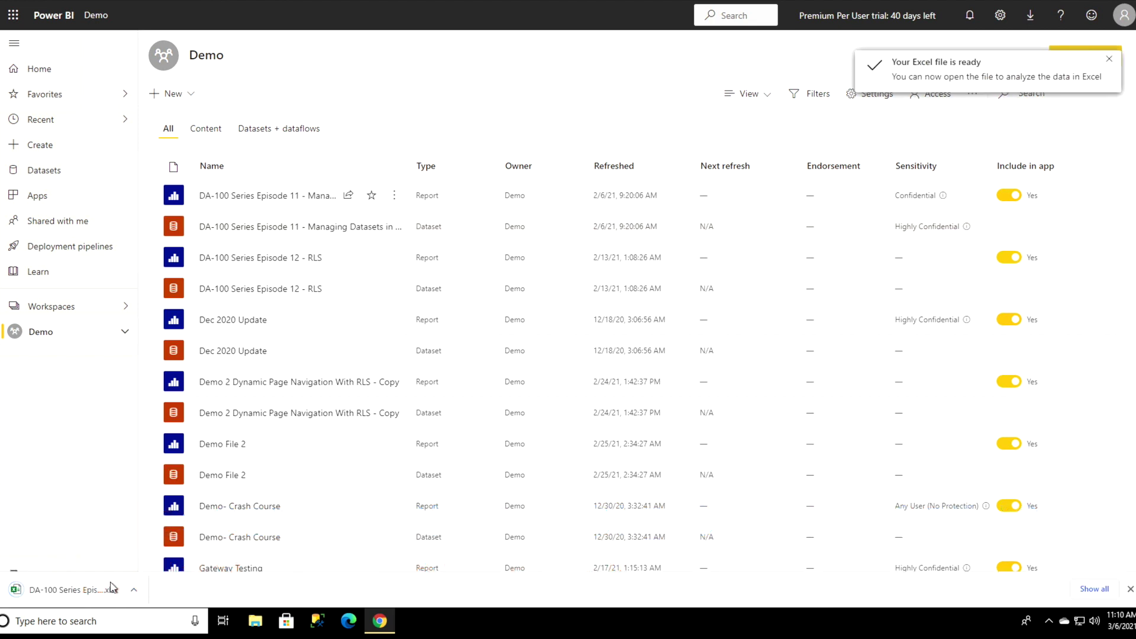
left_click(104, 599)
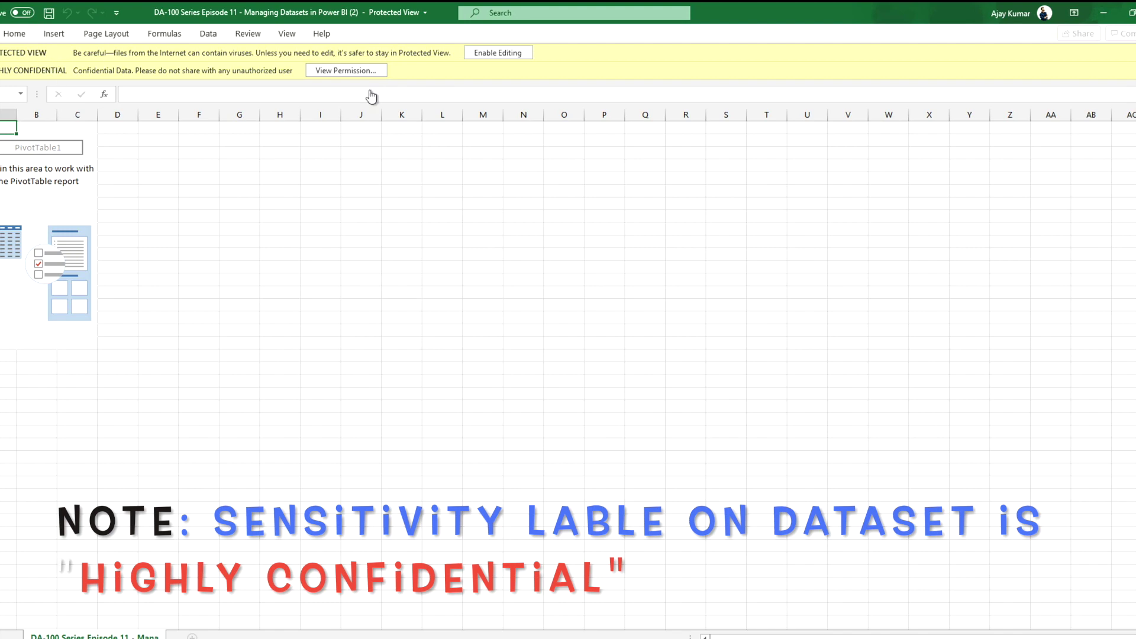
Enable editing and external content in the workbook, then view its Highly Confidential permissions.
scroll(391, 117, "down", 1)
left_click(492, 54)
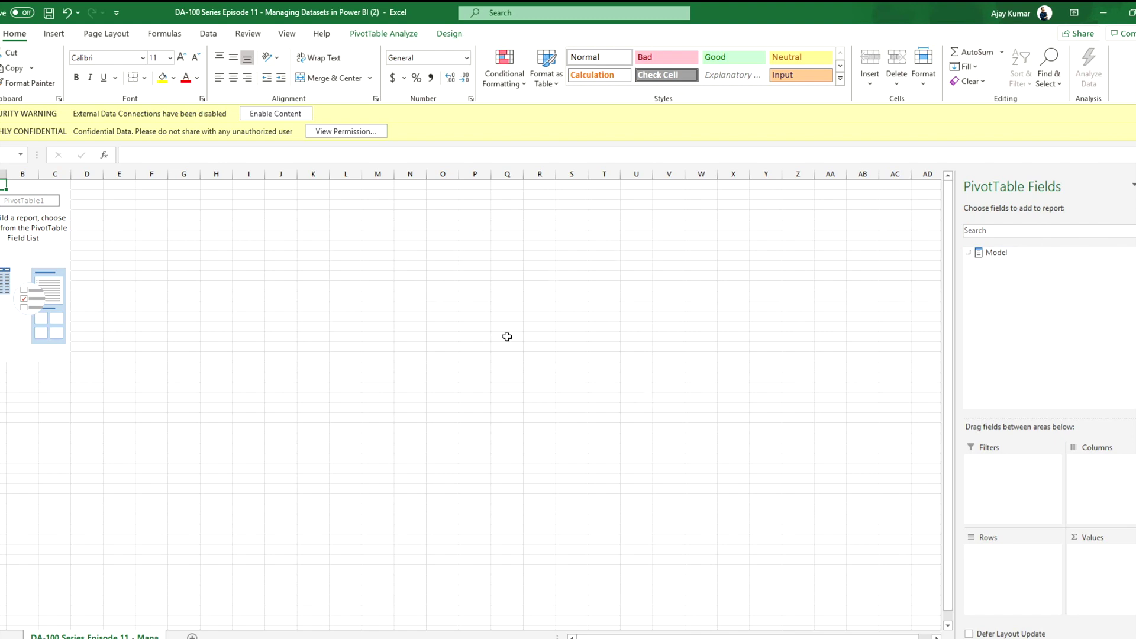
left_click(285, 119)
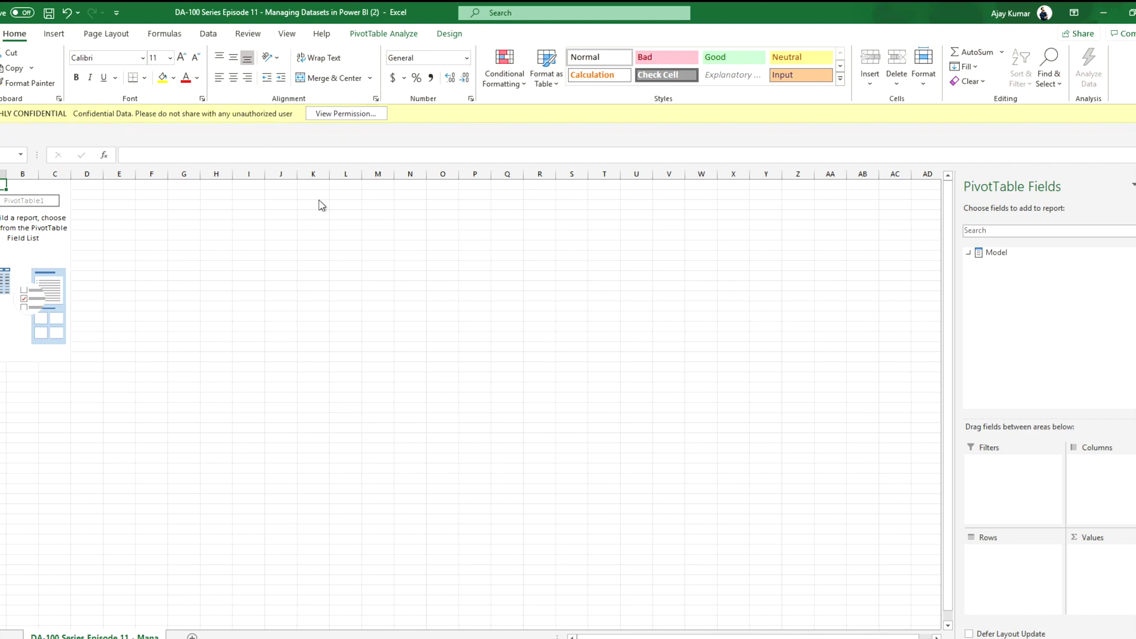
left_click(341, 114)
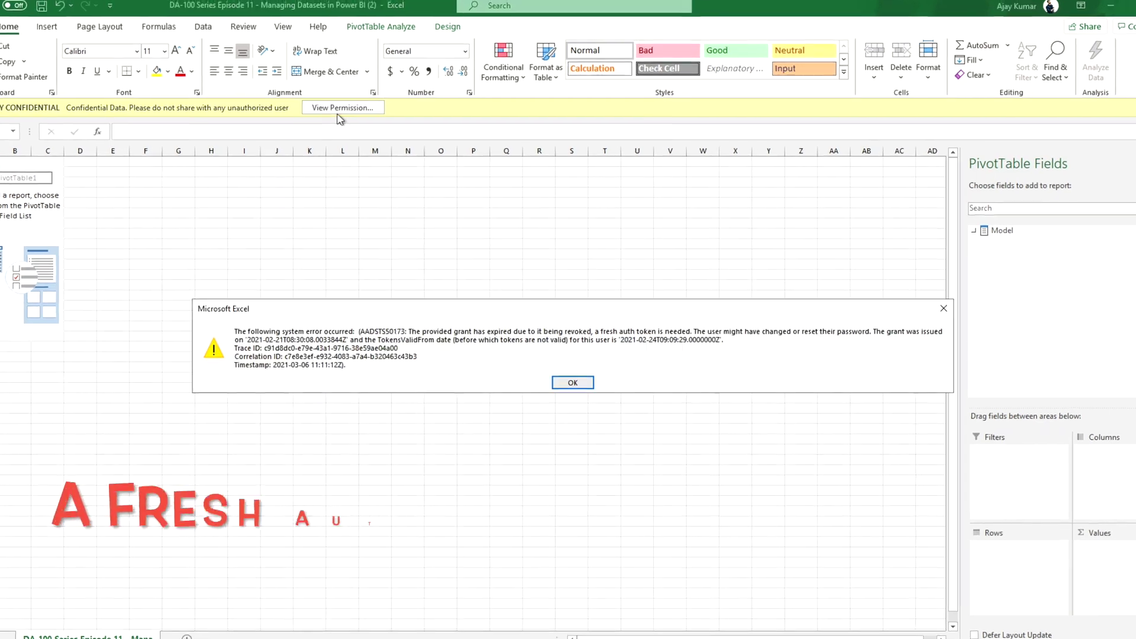
Clear the expired-token error, re-authenticate with the account e-mail and password, and add Total Sales to the PivotTable.
left_click(571, 350)
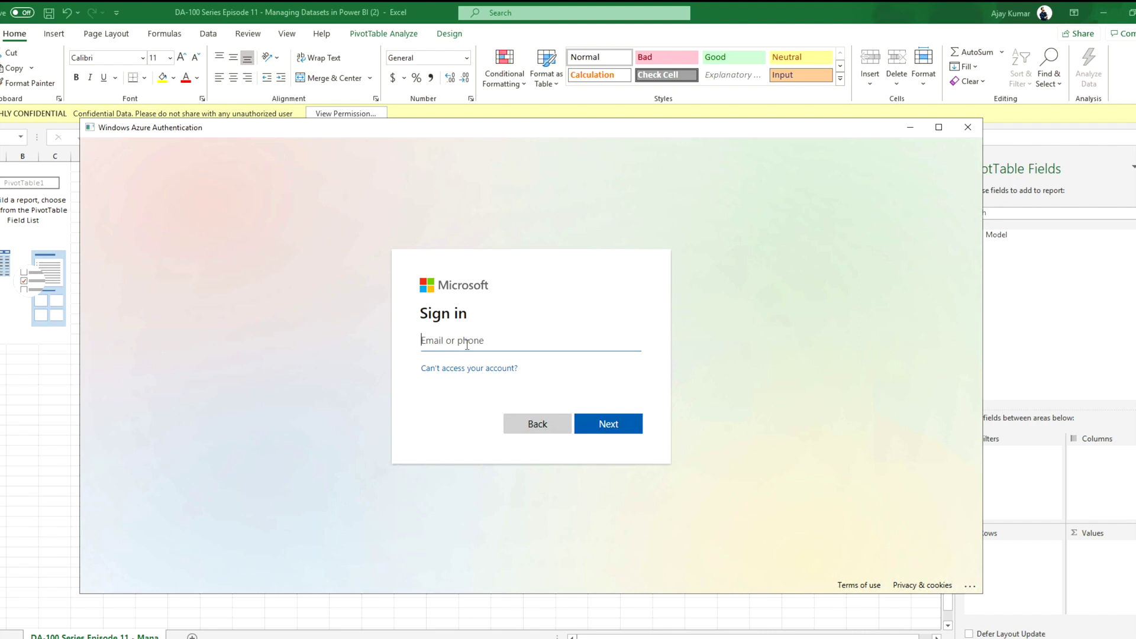
left_click(608, 424)
type("*********")
key("Return")
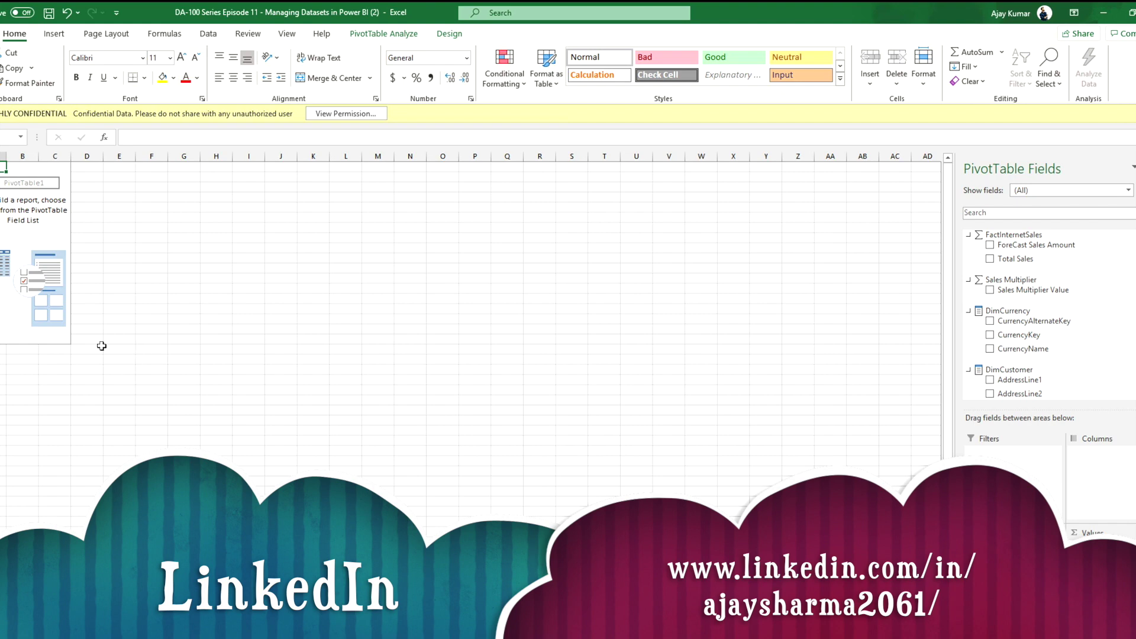
left_click_drag(1014, 261, 393, 304)
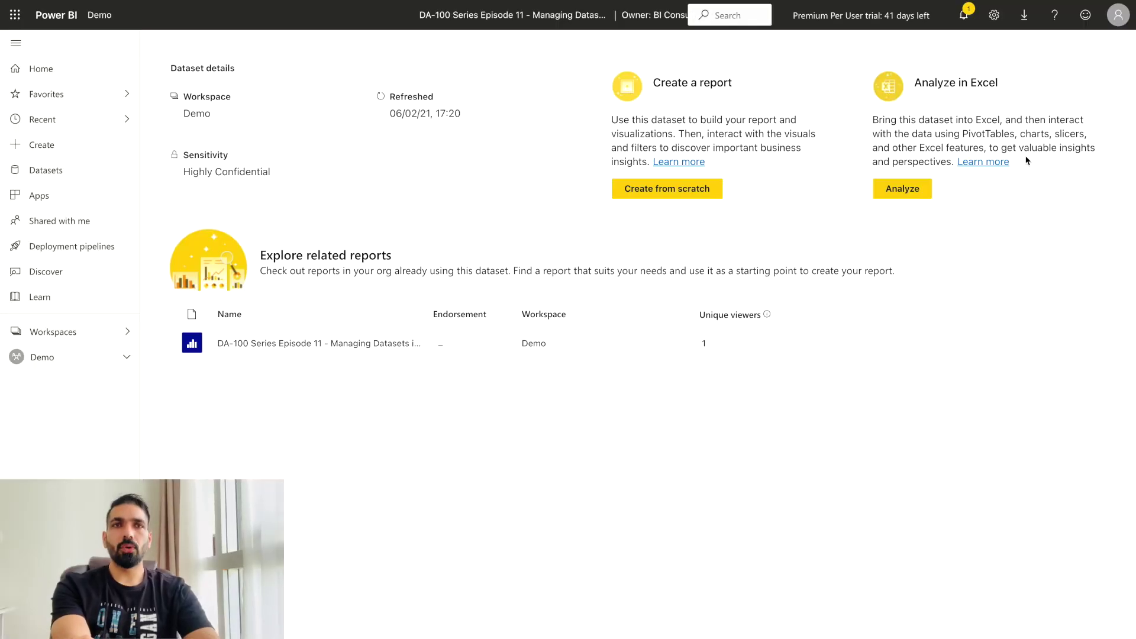
Open Protection metrics in the Admin portal and extend the sensitivity-label history to the last 90 days.
left_click(994, 19)
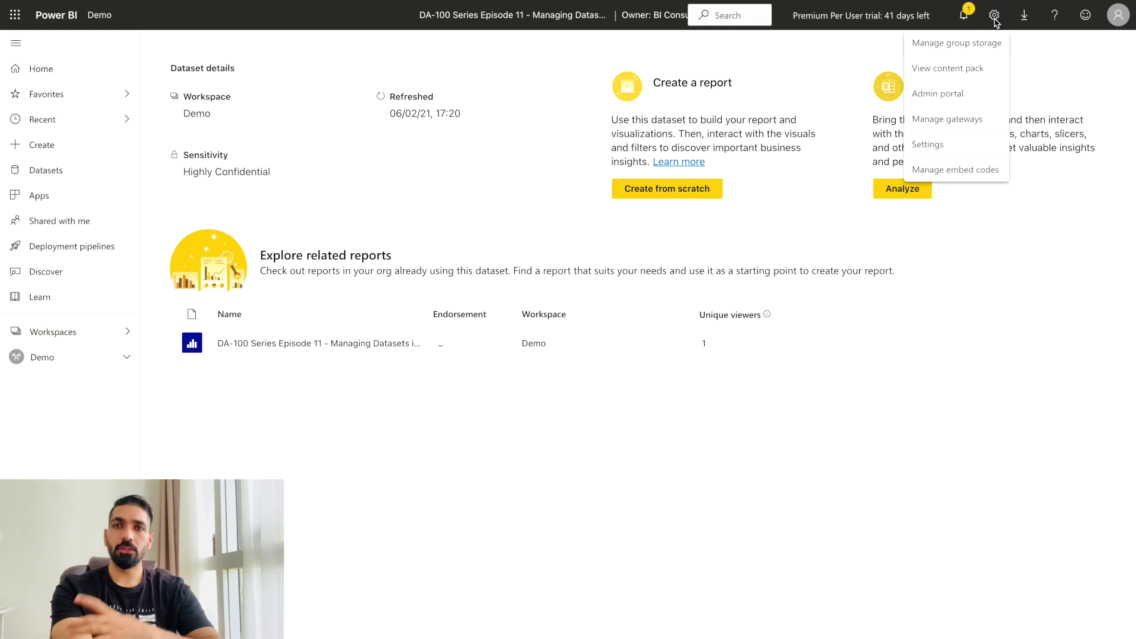
left_click(965, 95)
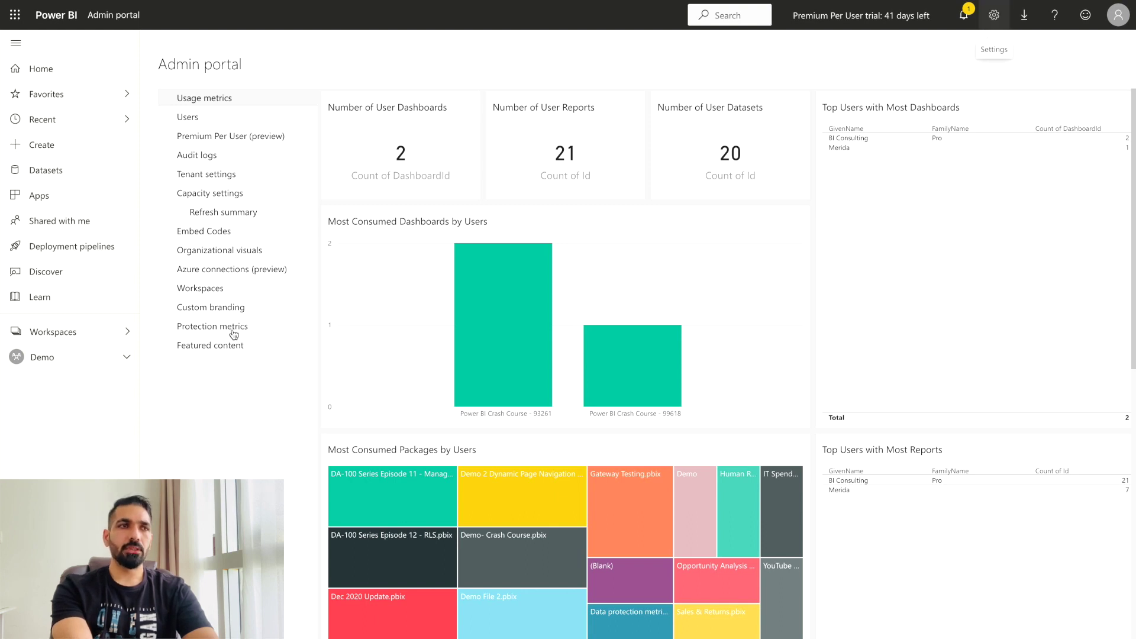
left_click(233, 330)
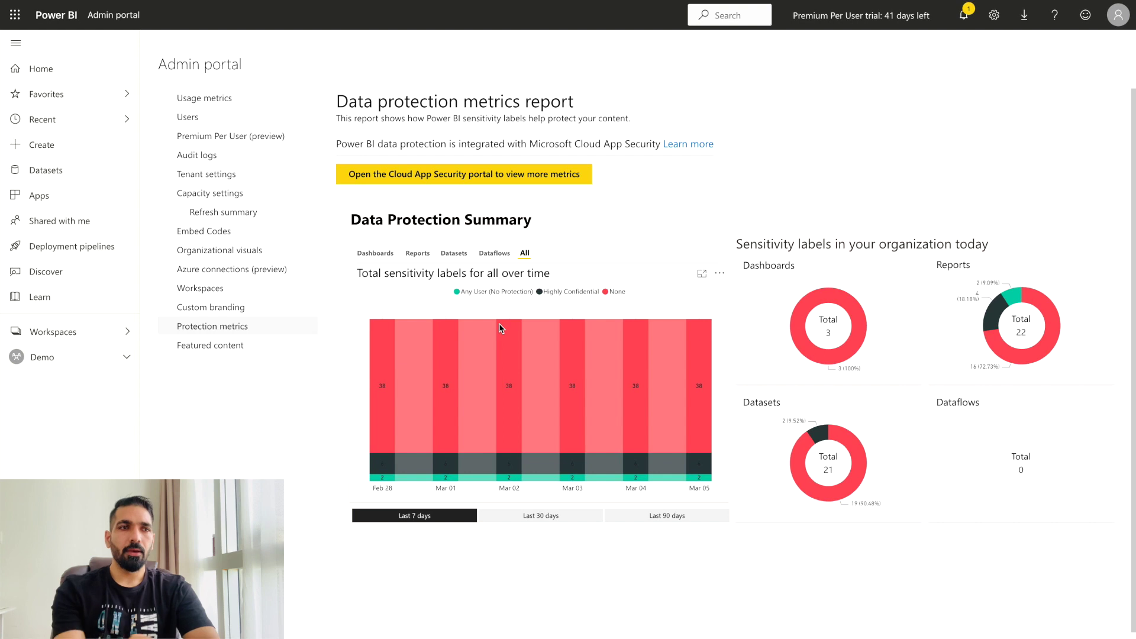
left_click(531, 517)
left_click(667, 518)
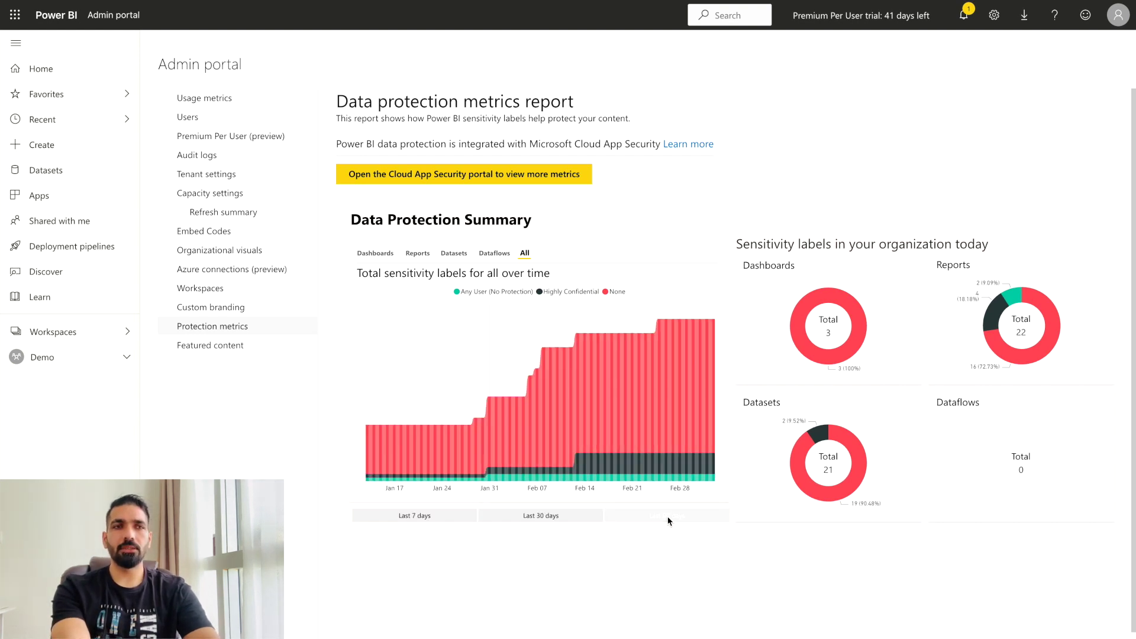